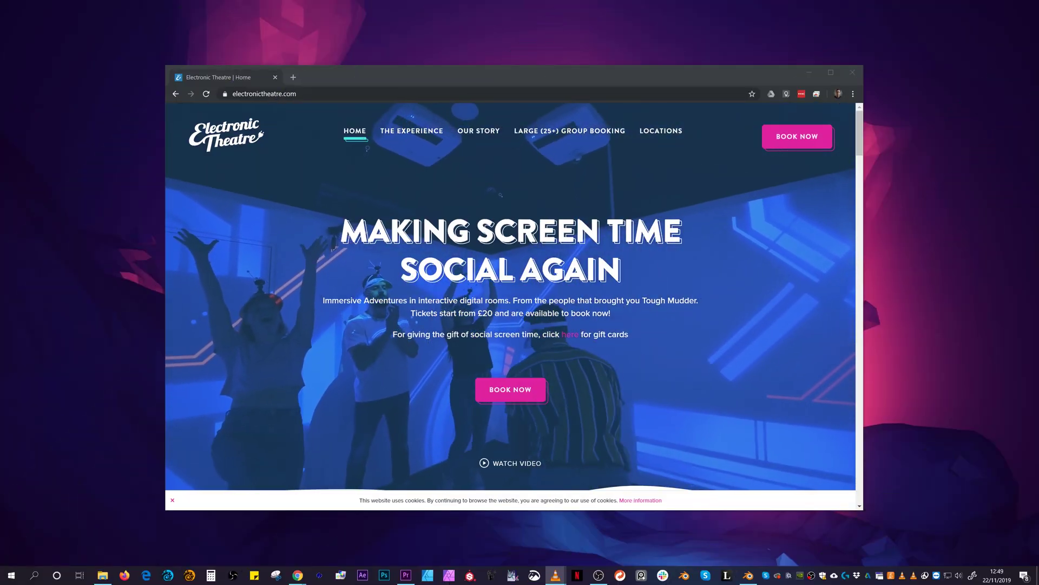
Browse the Electronic Theatre home page from the hero banner down to the Come and Play section.
drag(411, 72, 400, 68)
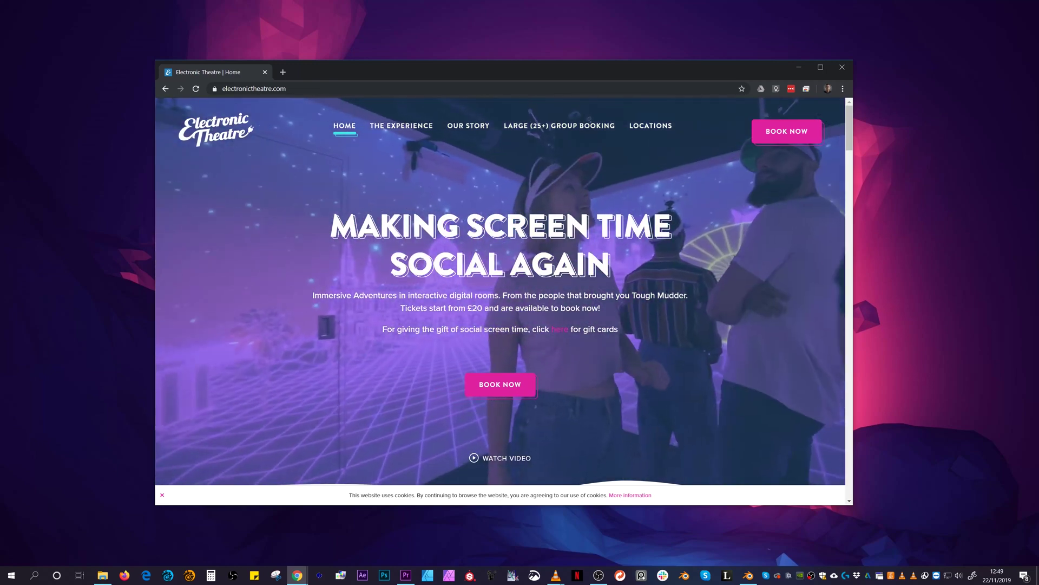
scroll(655, 254, down, 1)
scroll(654, 252, down, 1)
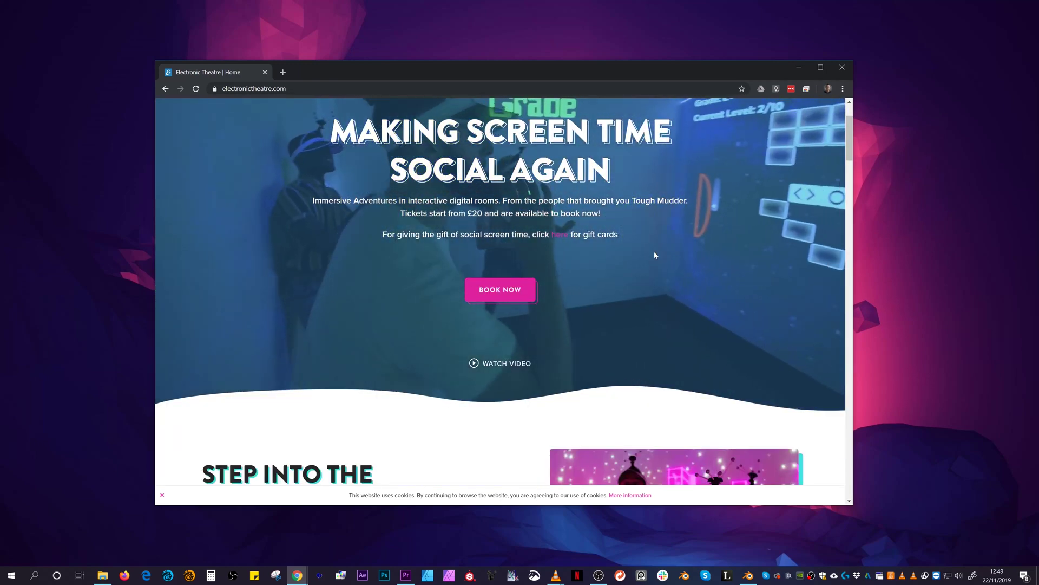
scroll(654, 253, down, 3)
scroll(656, 256, down, 4)
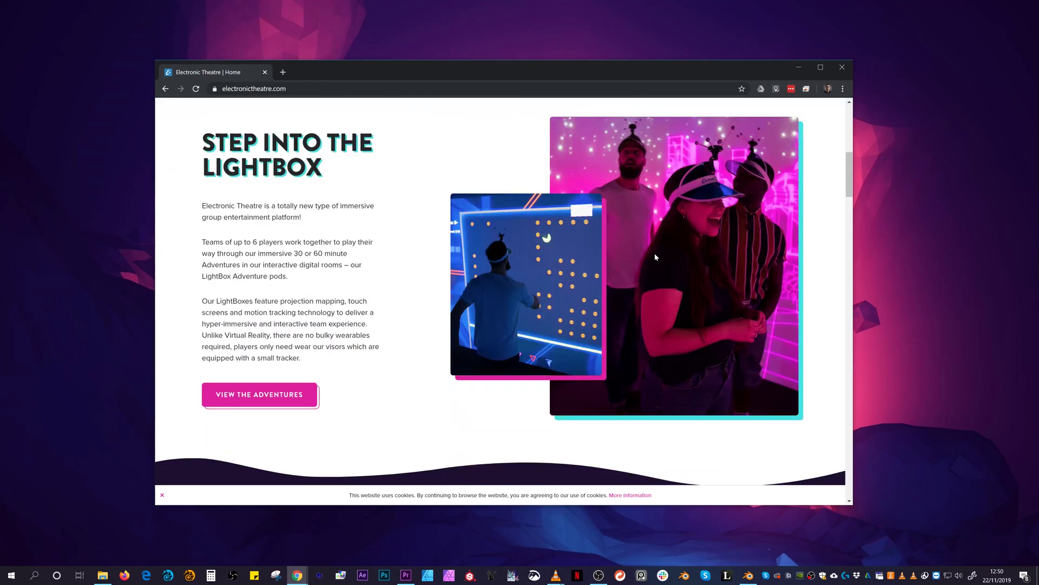
scroll(656, 257, down, 11)
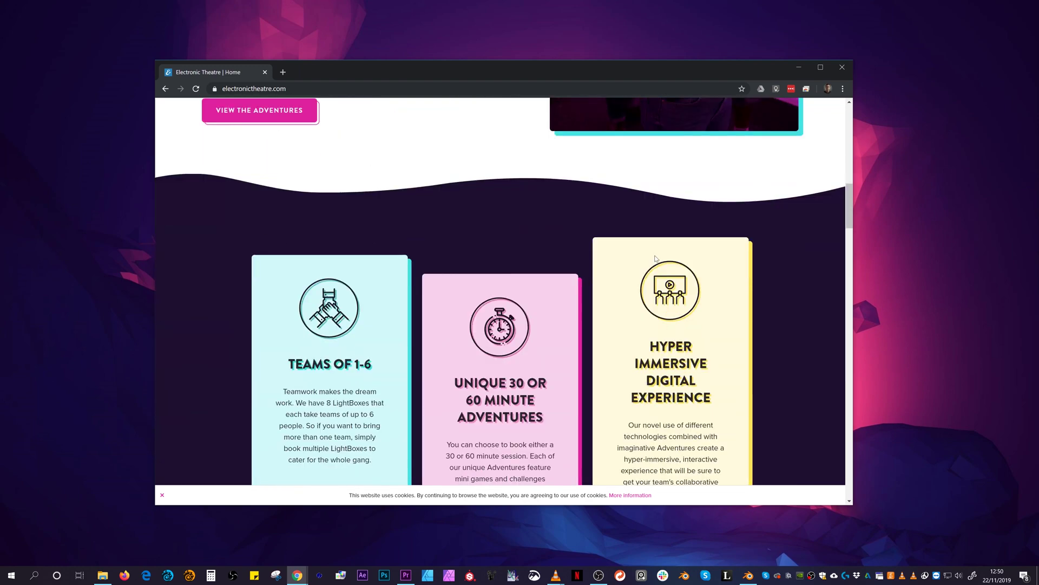
scroll(656, 258, down, 13)
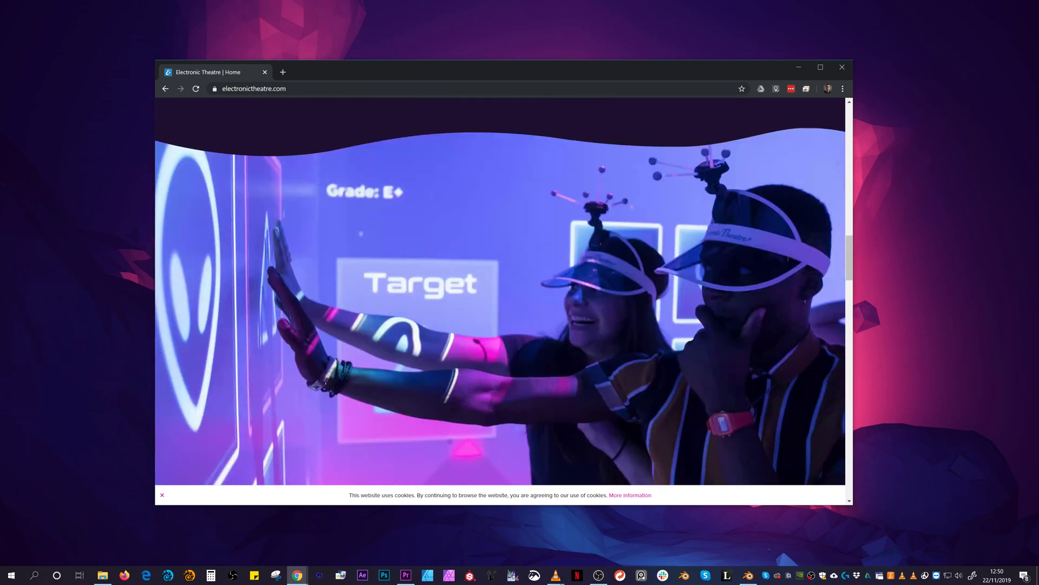
scroll(656, 259, down, 11)
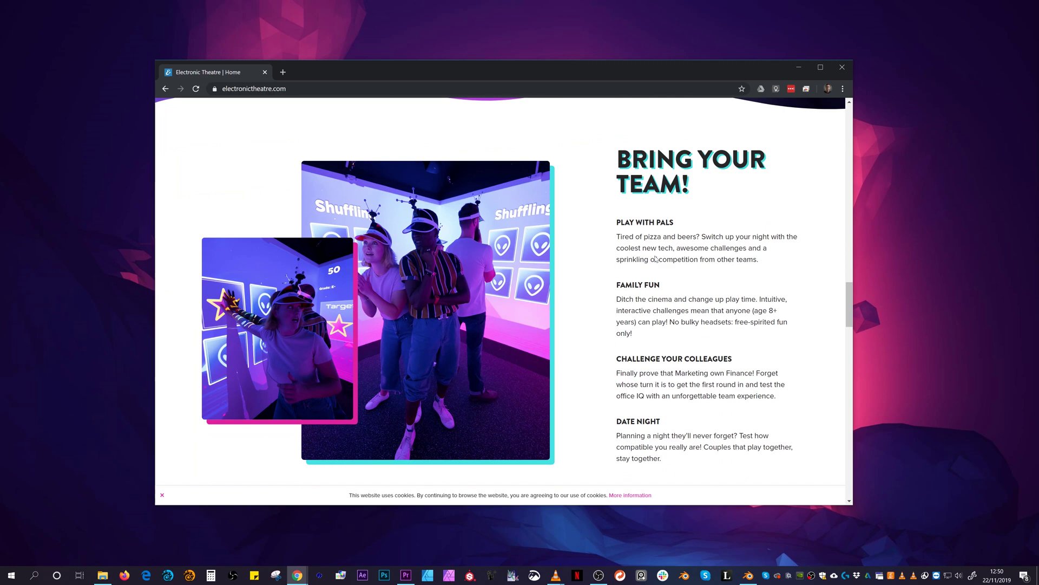
scroll(657, 270, down, 12)
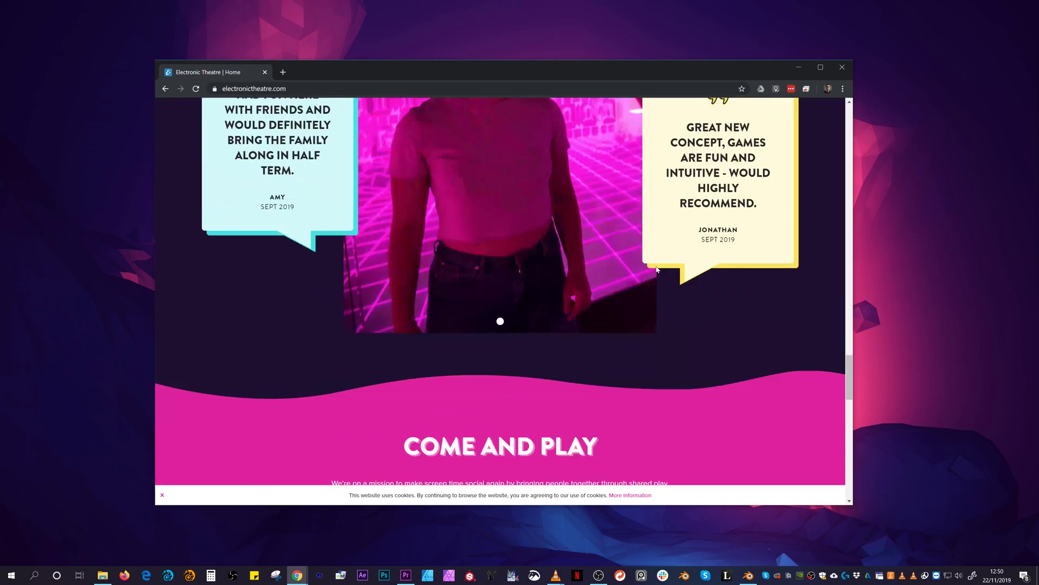
Switch to Blender, isolate the CamRig collection in the Chamber scene and inspect the rig in a maximized viewport.
click(746, 576)
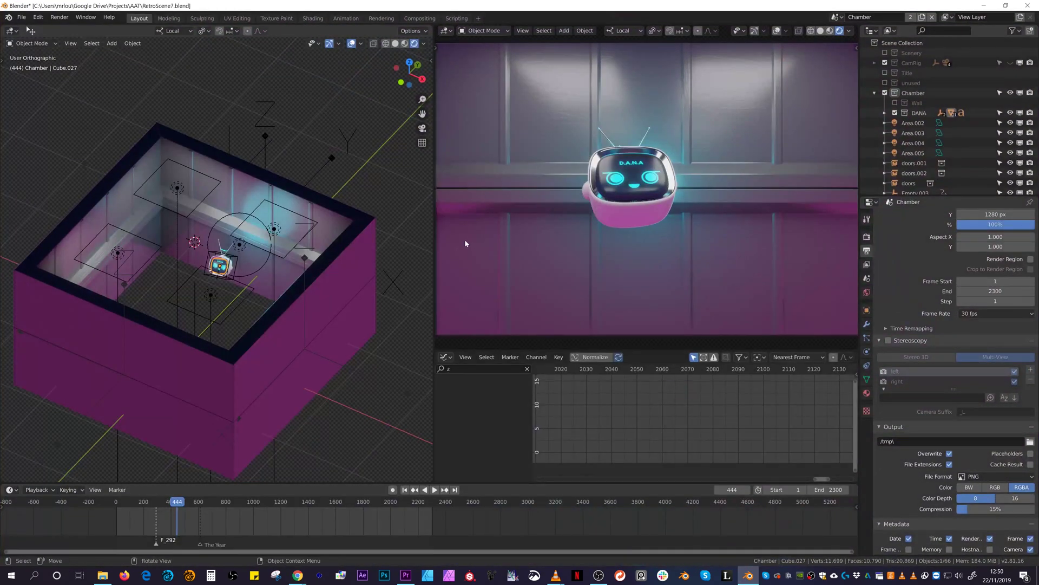
middle_drag(290, 222, 396, 211)
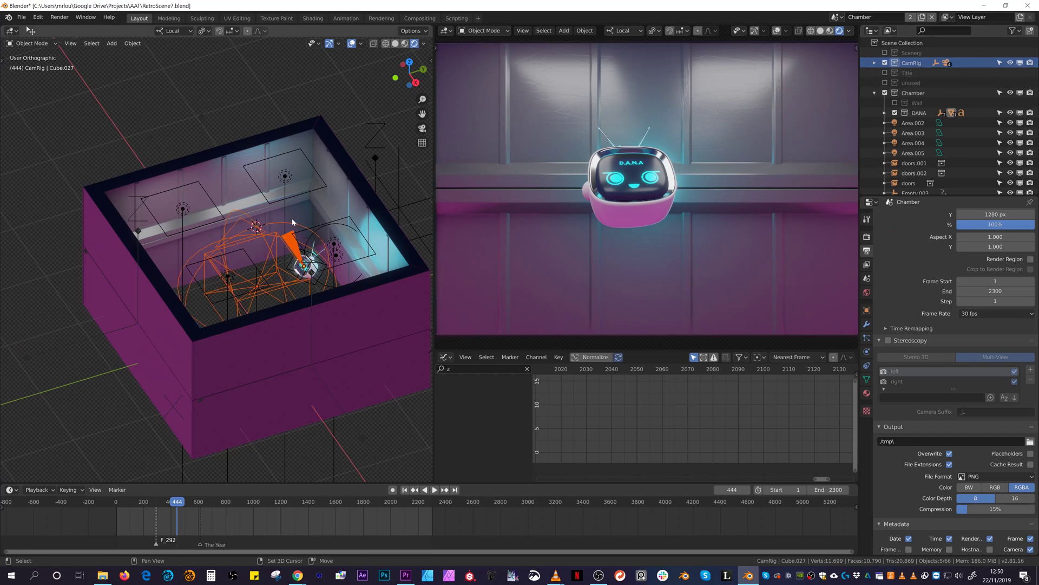
key(shift+h)
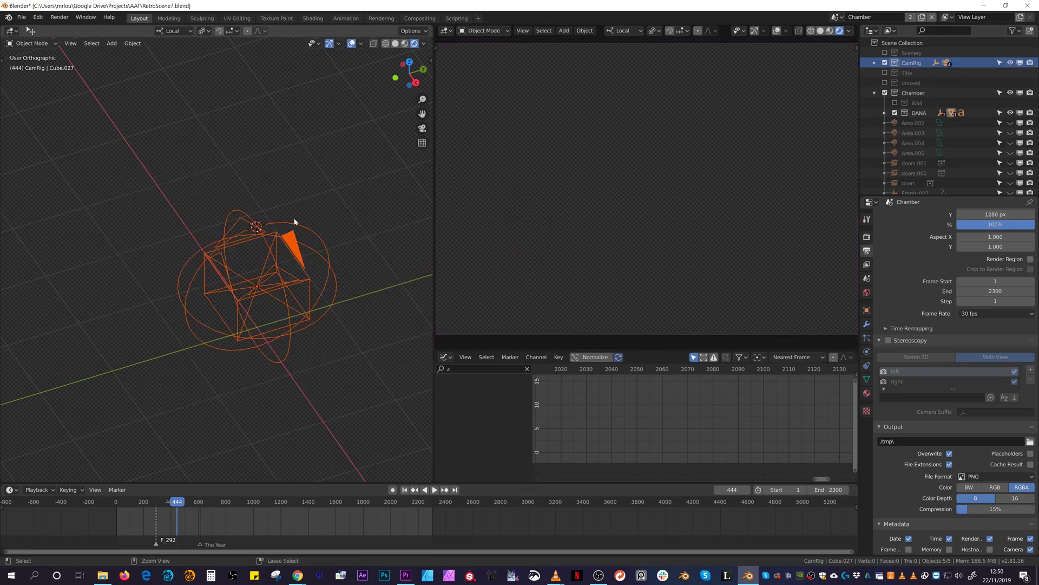
key(ctrl+space)
middle_drag(522, 293, 517, 268)
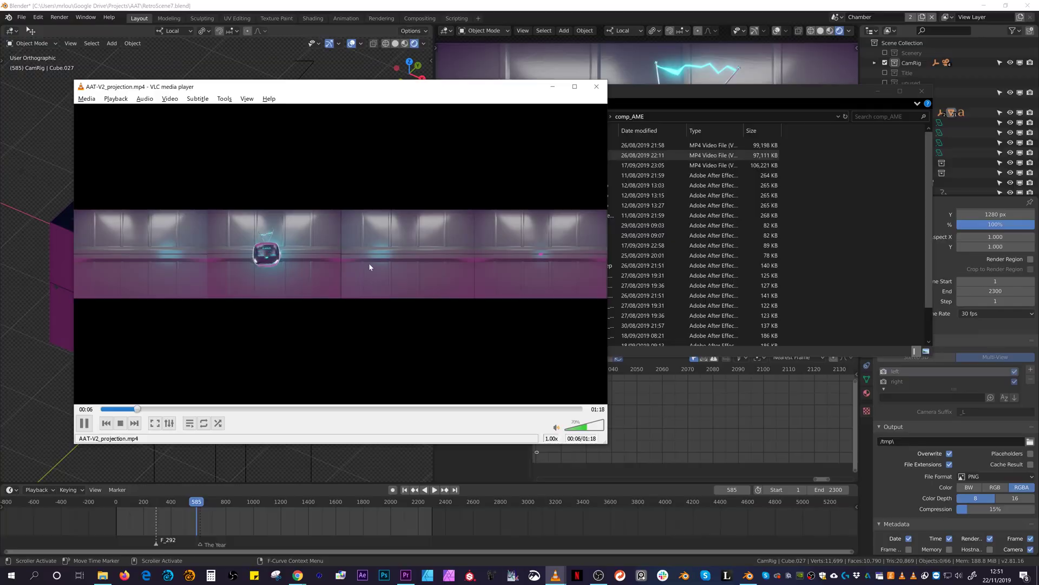
double_click(369, 265)
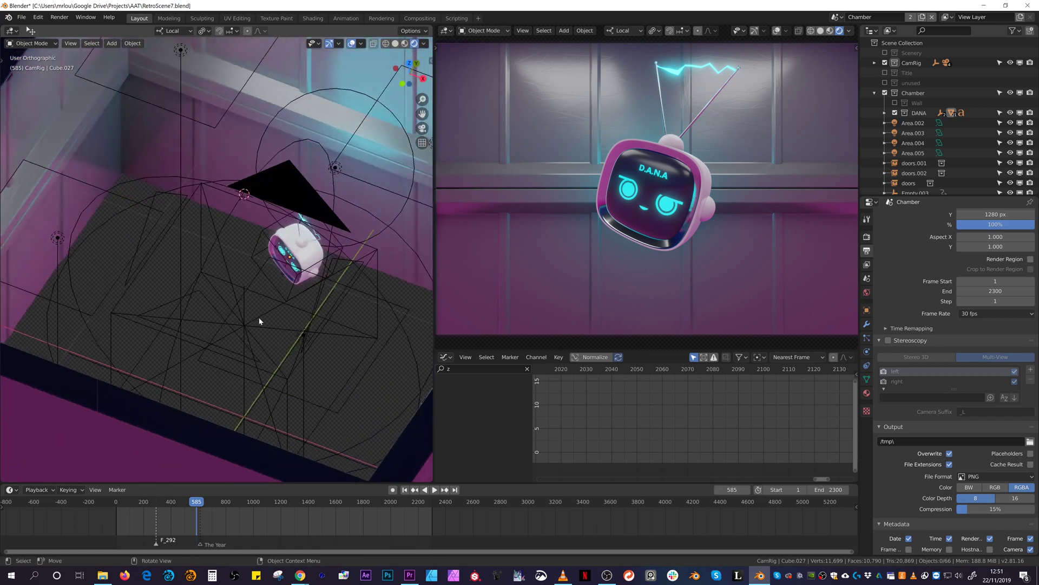
Play the Chamber scene's animation from just before the F_292 marker.
click(153, 507)
key(space)
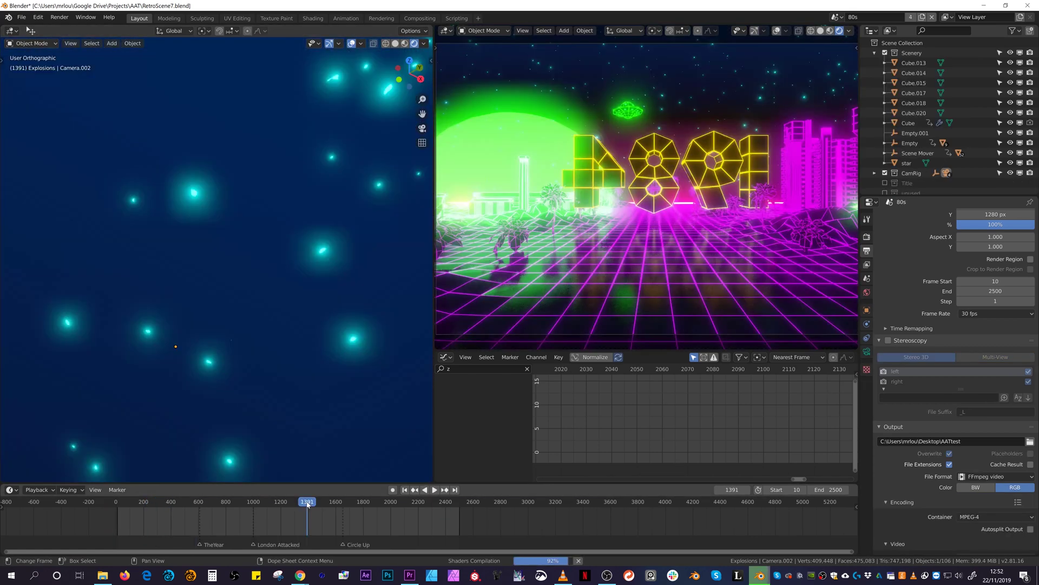
Scrub the 80s scene to frame 1182 and examine the city layout around the yellow number blocks.
drag(307, 504, 278, 504)
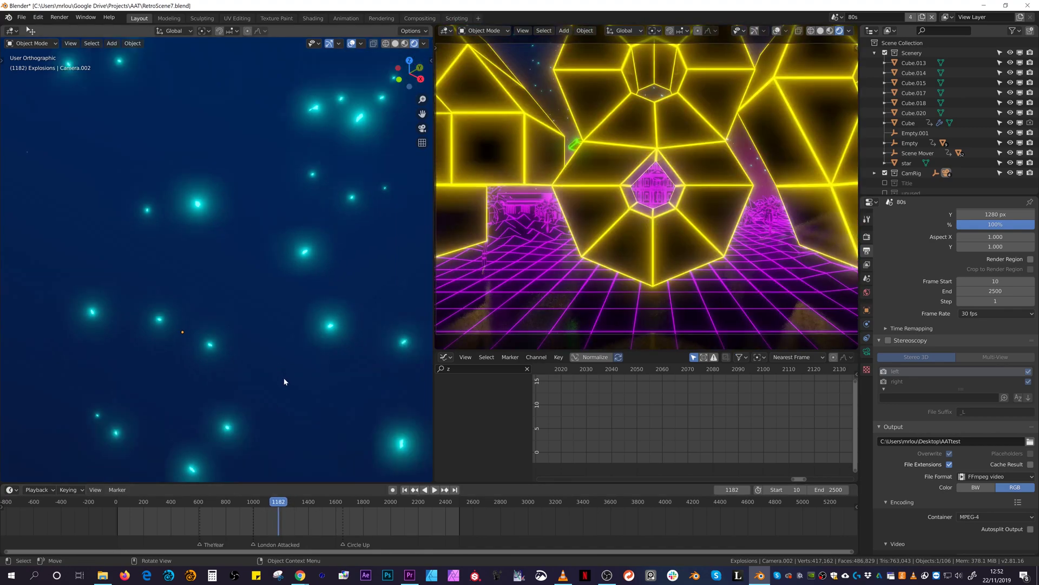
scroll(283, 382, down, 7)
middle_drag(255, 344, 270, 369)
scroll(264, 329, up, 4)
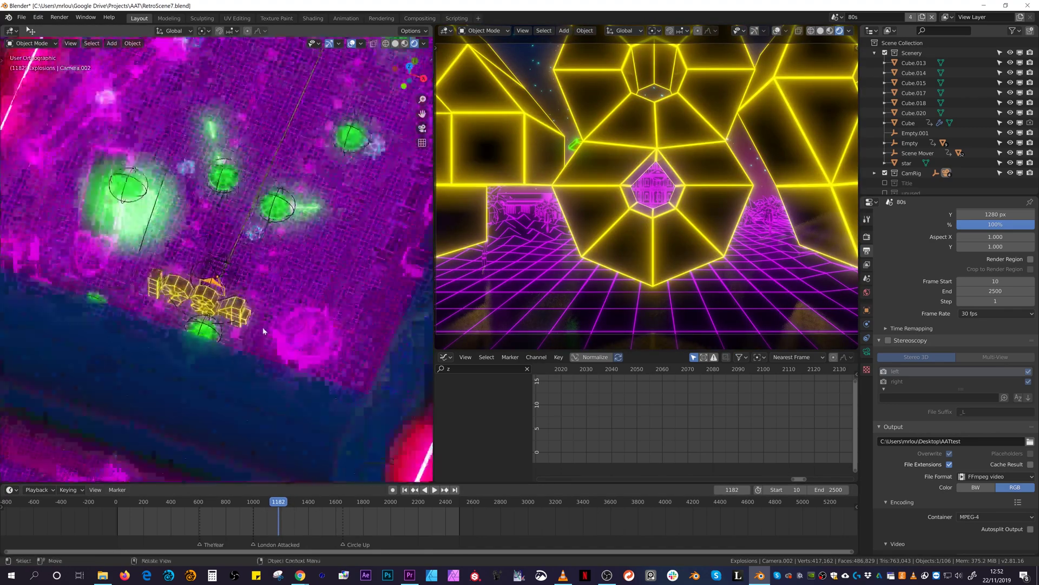
shift+middle_drag(274, 292, 371, 320)
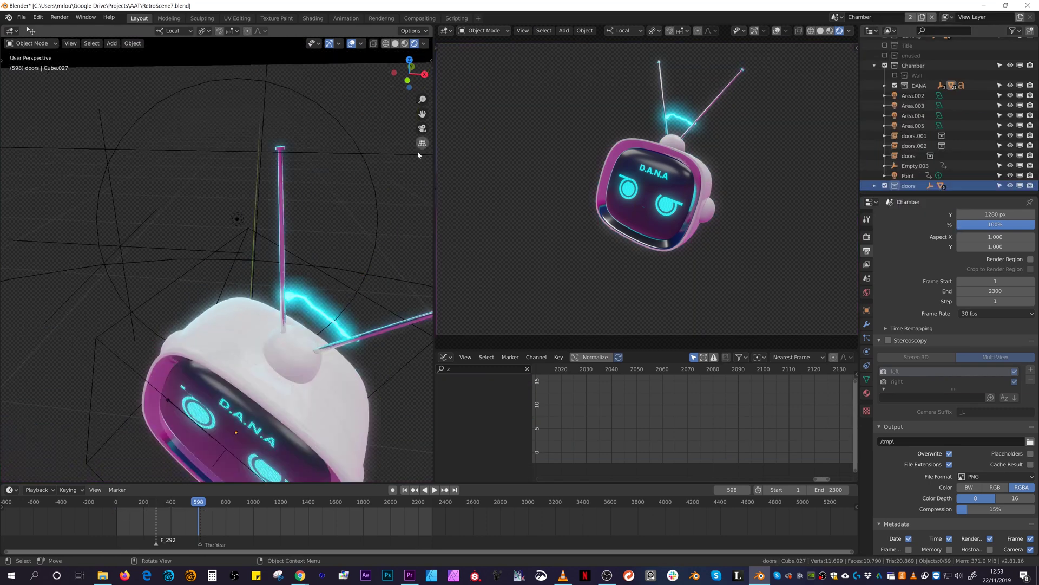
Show the DANA robot in wireframe, and in solid shading with X-ray enabled.
middle_drag(255, 314, 293, 283)
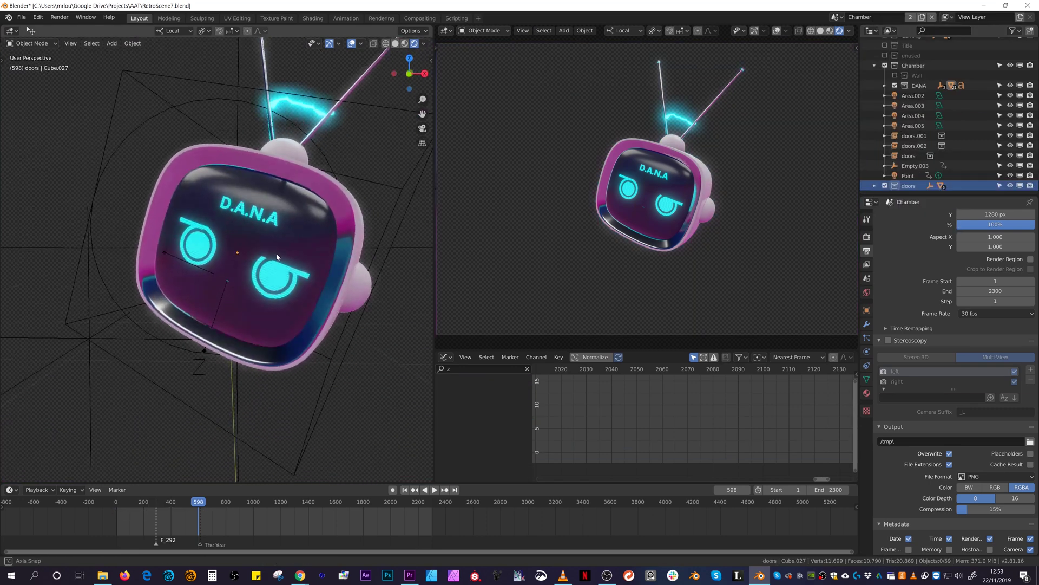
scroll(293, 283, up, 5)
click(210, 288)
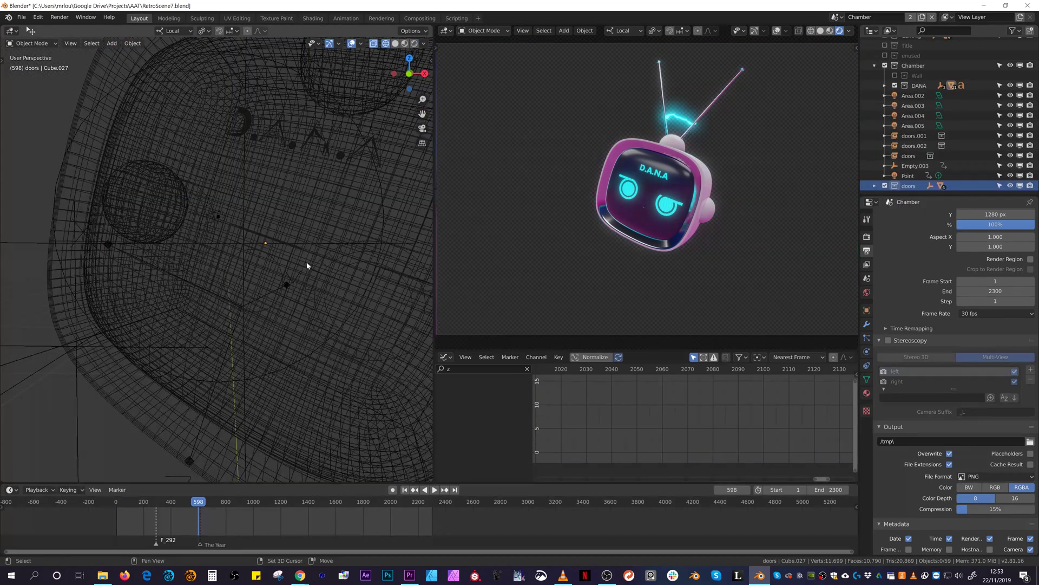
scroll(261, 273, down, 5)
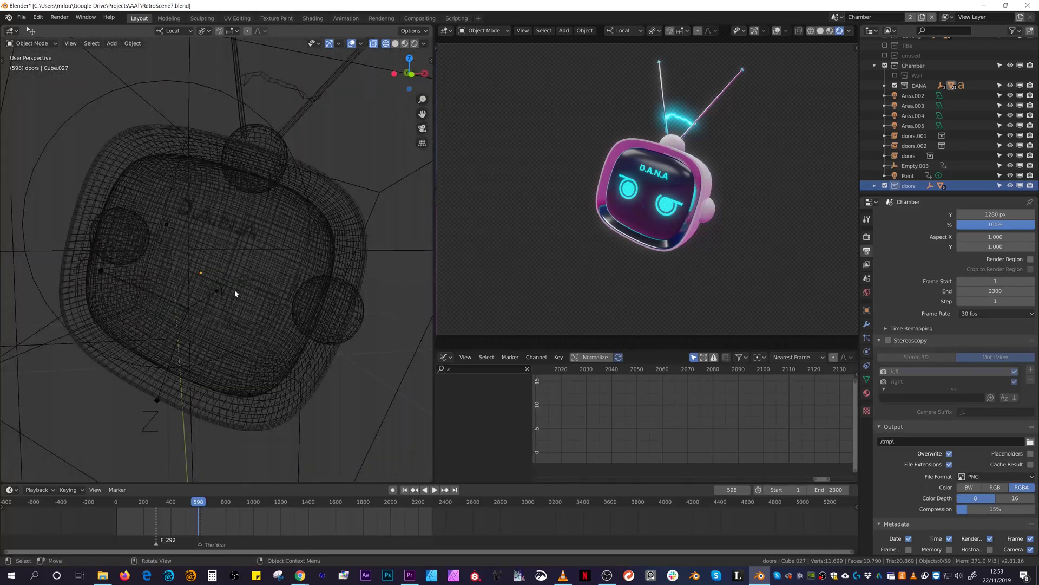
click(301, 284)
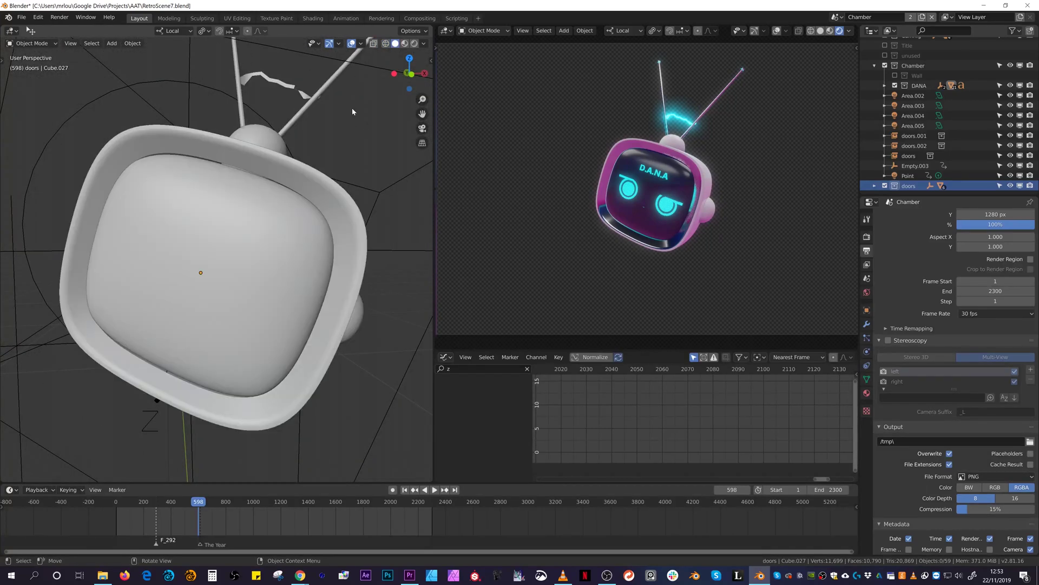
click(373, 43)
middle_drag(255, 253, 264, 321)
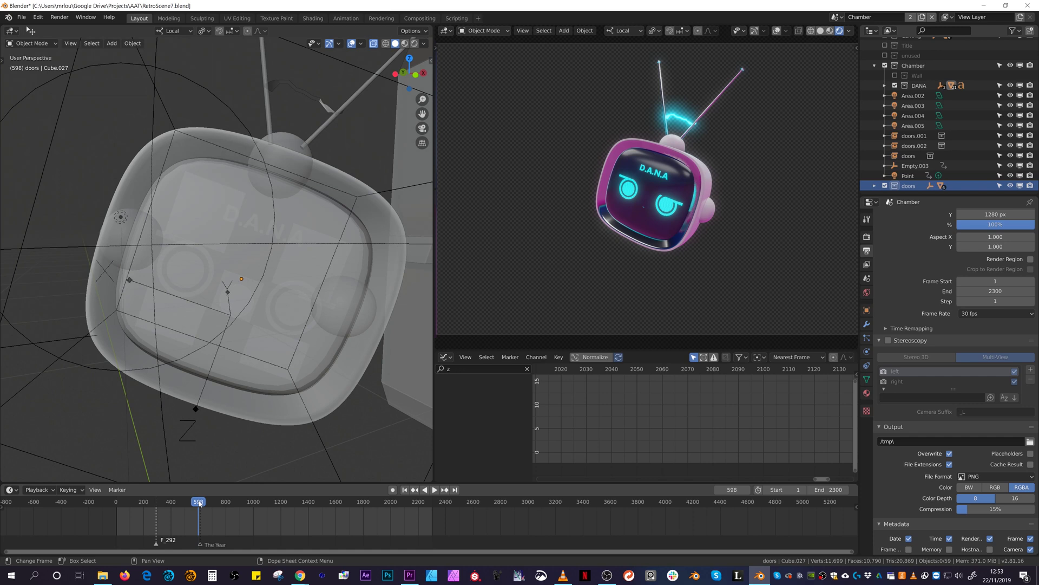
Play the DANA animation from frame 280 and enlarge the Graph Editor beneath the camera view.
drag(199, 503, 156, 513)
scroll(630, 204, up, 4)
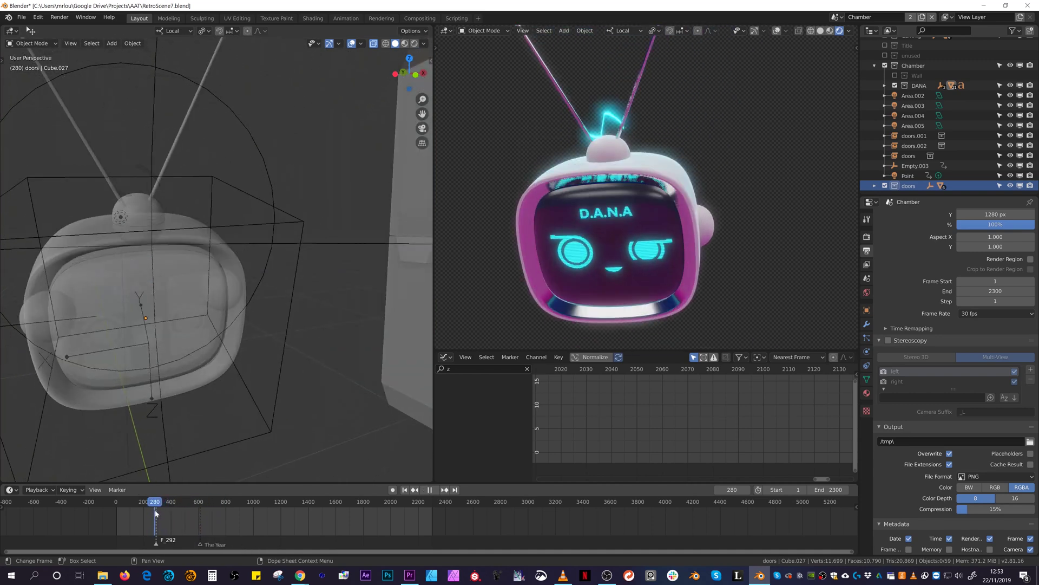
key(space)
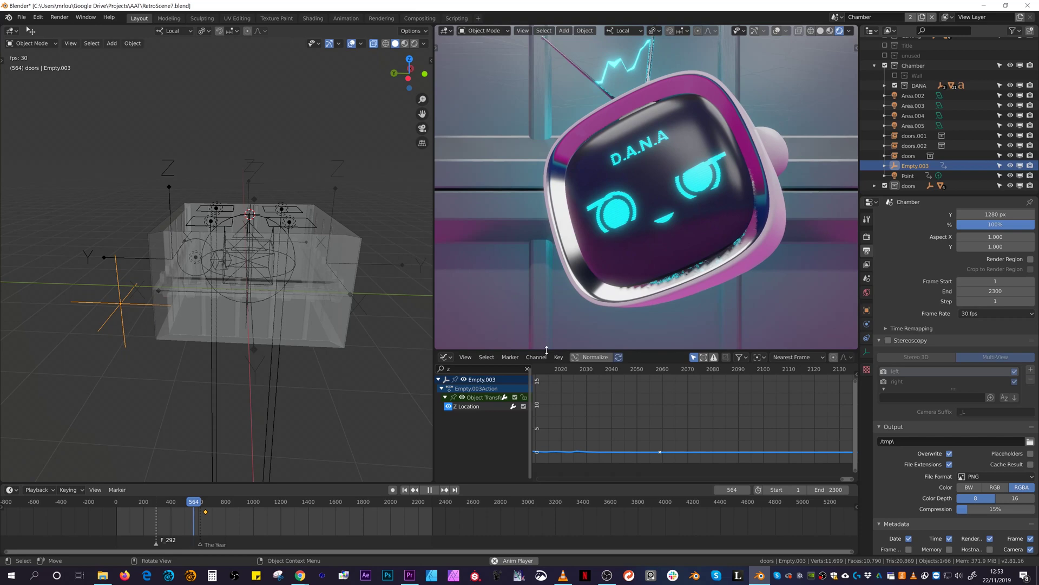
drag(546, 349, 546, 275)
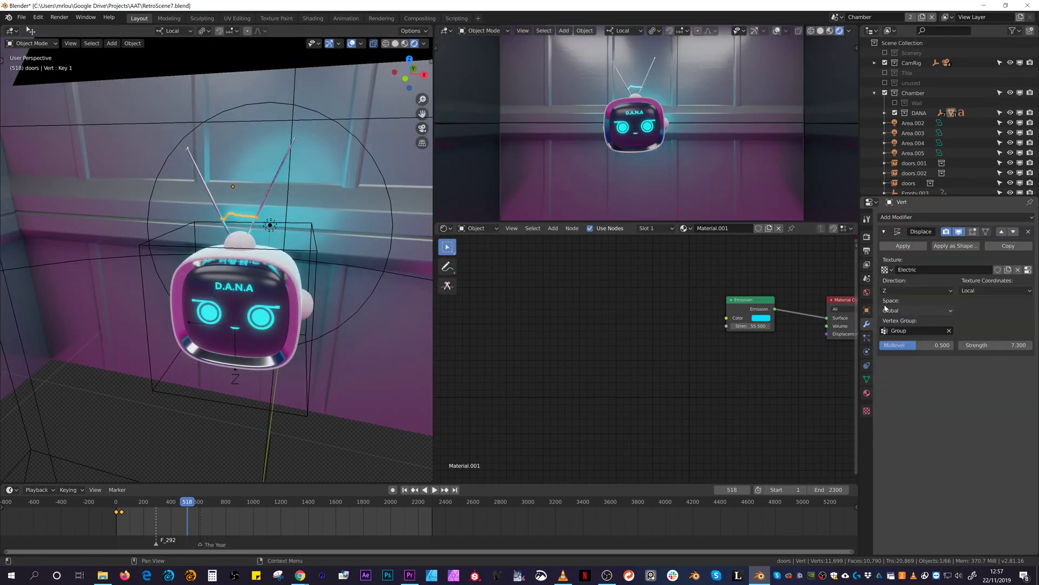
Preview the displaced electric arc between DANA's antennas and open the Vert object's mesh data properties.
key(space)
click(867, 379)
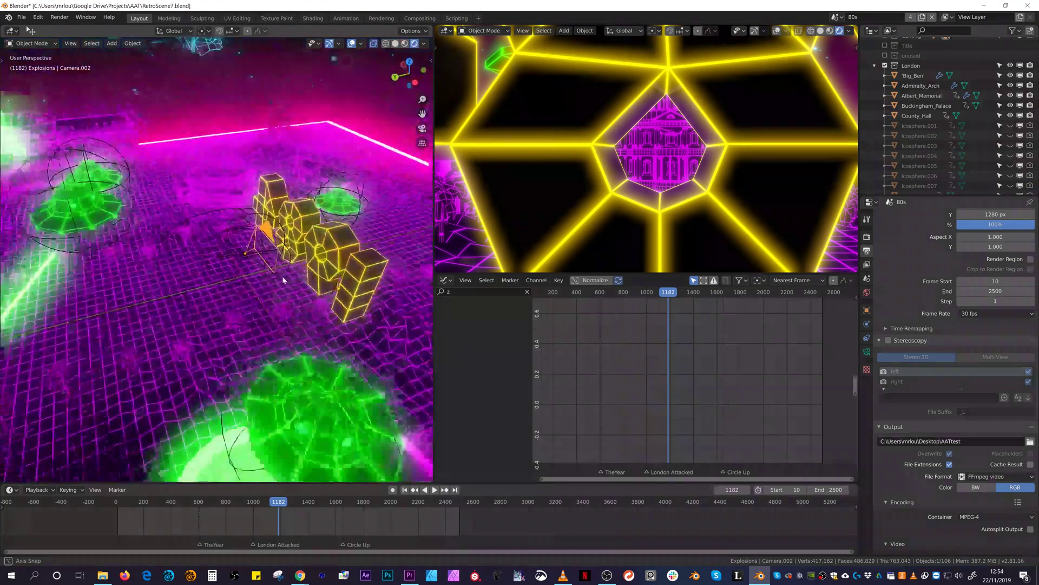
Scrub the 80s scene to frame 670 and examine the camera's position among the London landmarks.
drag(262, 501, 209, 510)
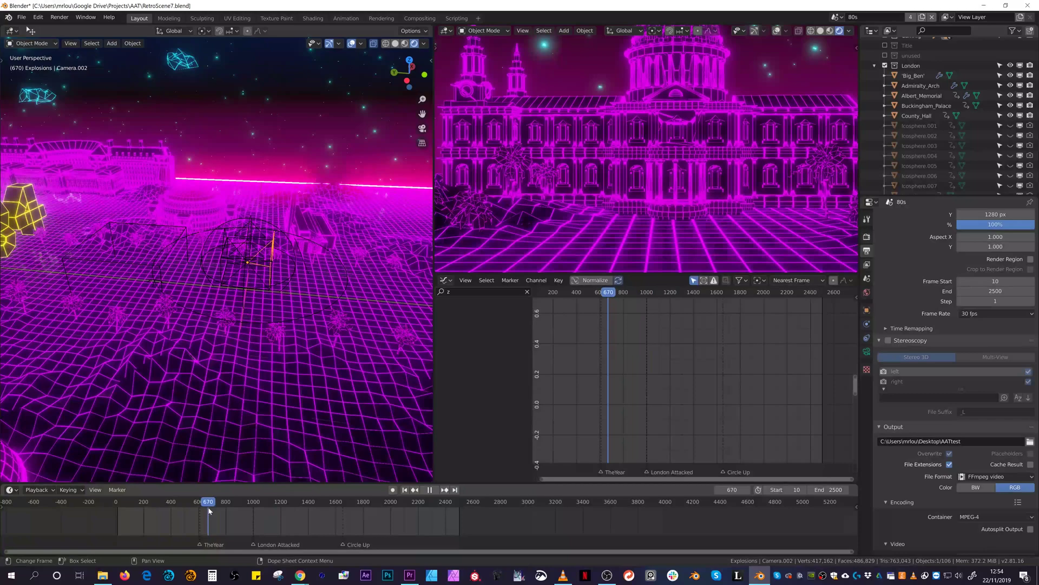
key(space)
scroll(572, 213, down, 6)
middle_drag(255, 260, 219, 250)
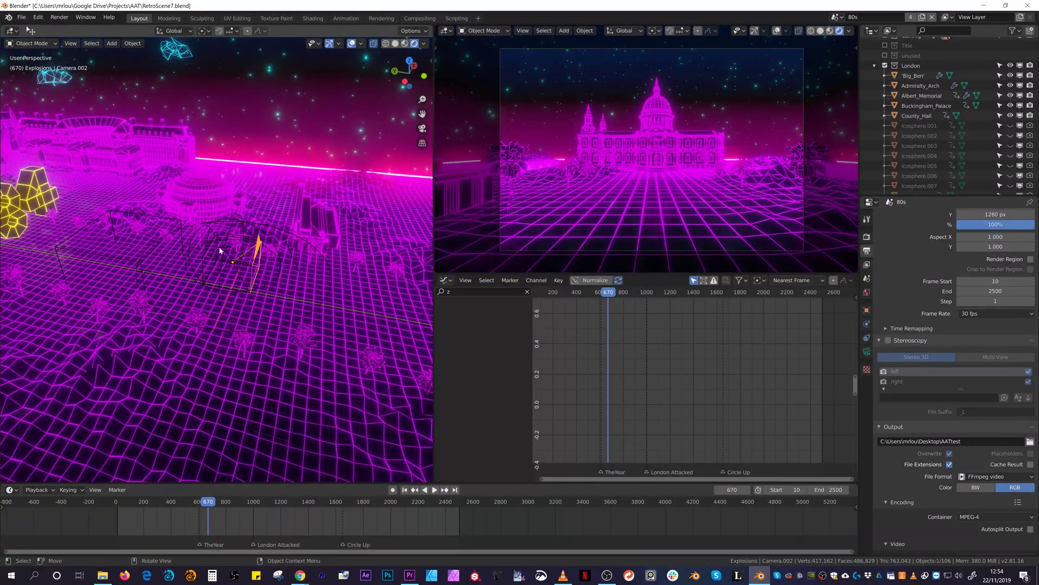
Preview the 80s scene's camera shot around frame 672 and move the playhead to frame 1182.
drag(156, 504, 177, 508)
click(209, 503)
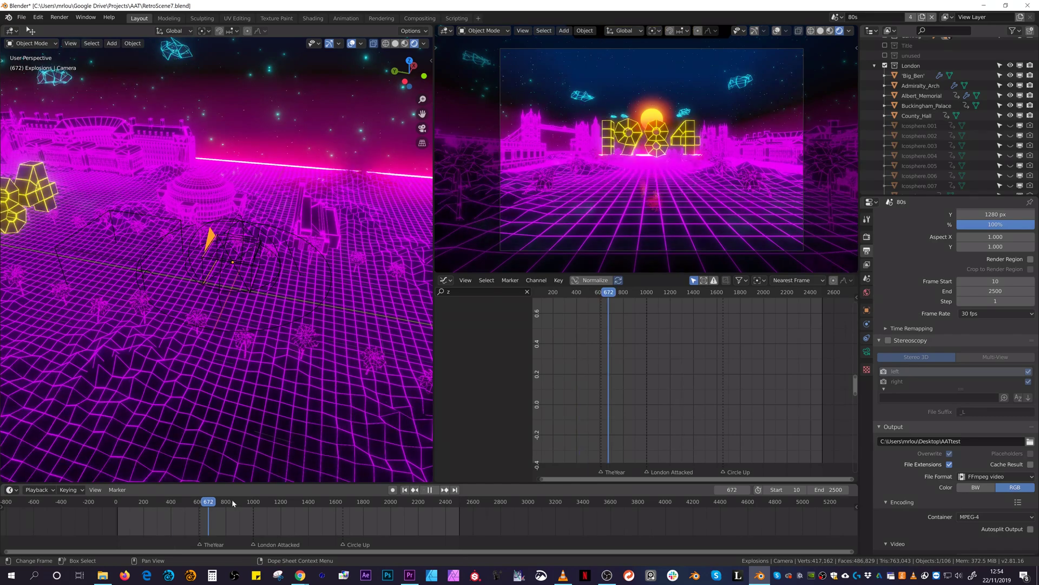
key(space)
key(space)
click(253, 502)
click(279, 504)
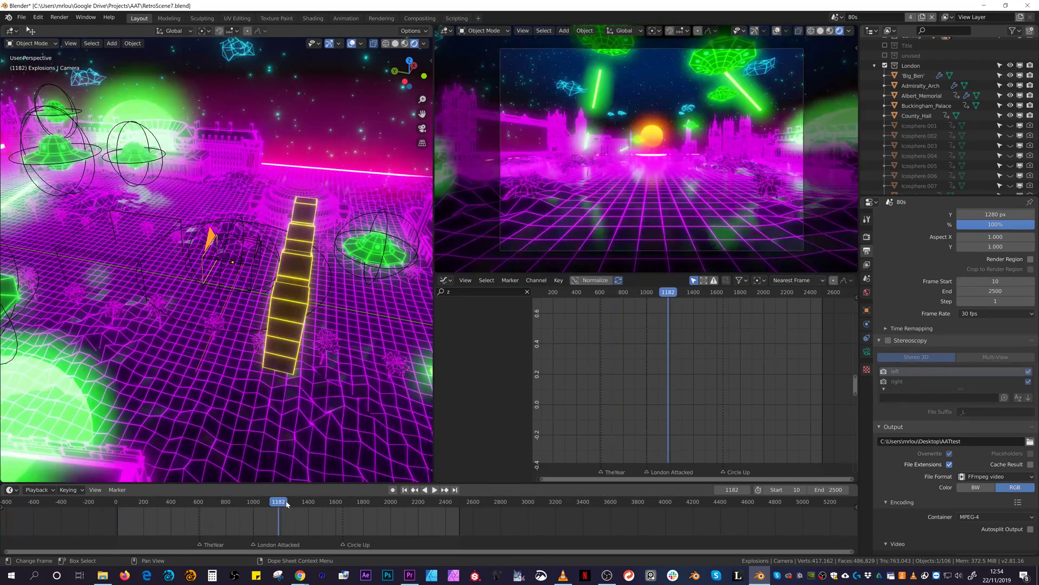
Isolate the Royal_Albert_Hall model in local view.
middle_drag(335, 279, 256, 270)
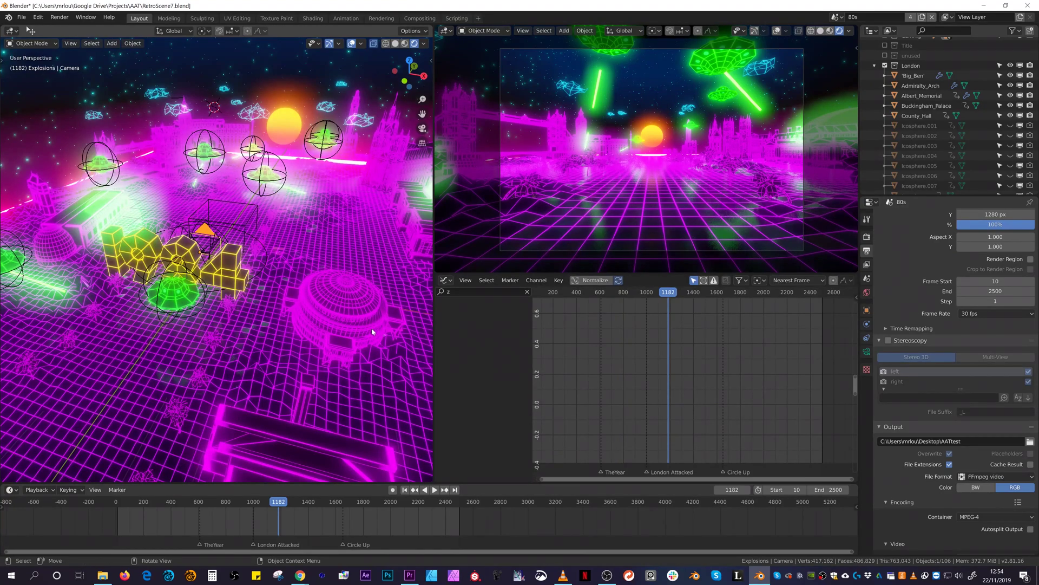
key(KP_Divide)
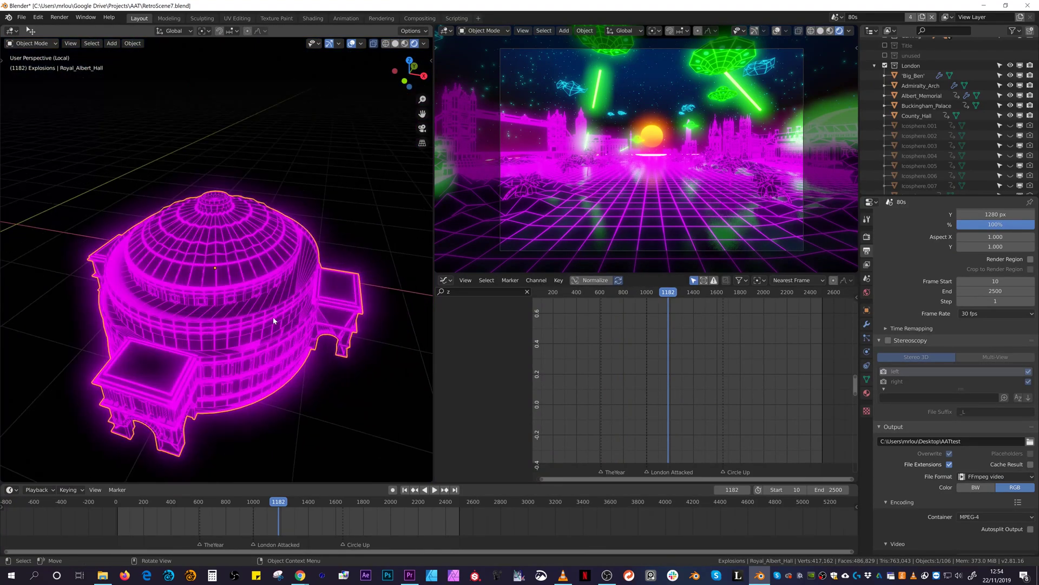
Replace the Graph Editor with an enlarged Image Editor showing WireFrame.png.
click(447, 281)
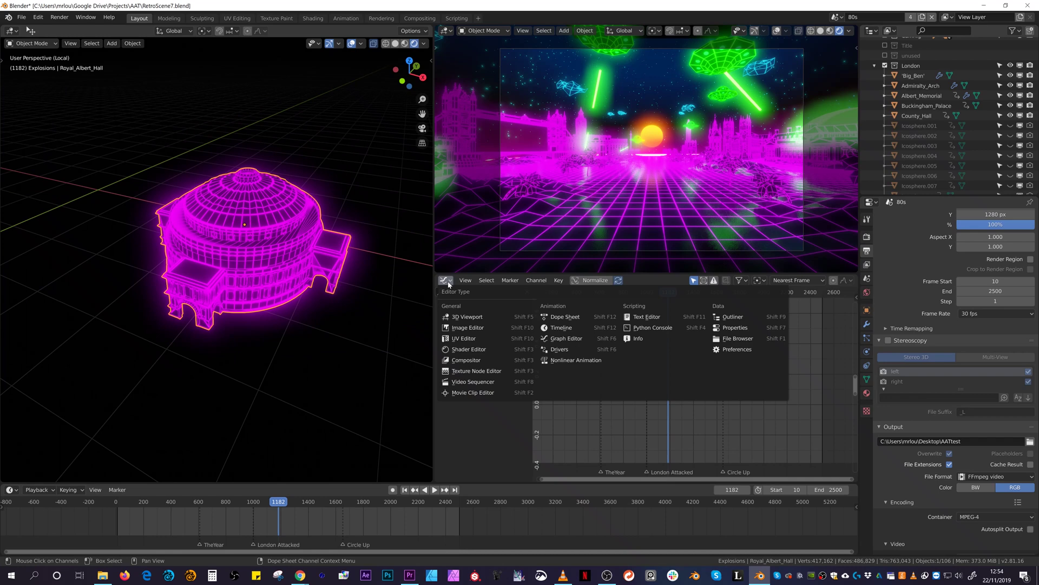
click(474, 327)
drag(470, 274, 469, 222)
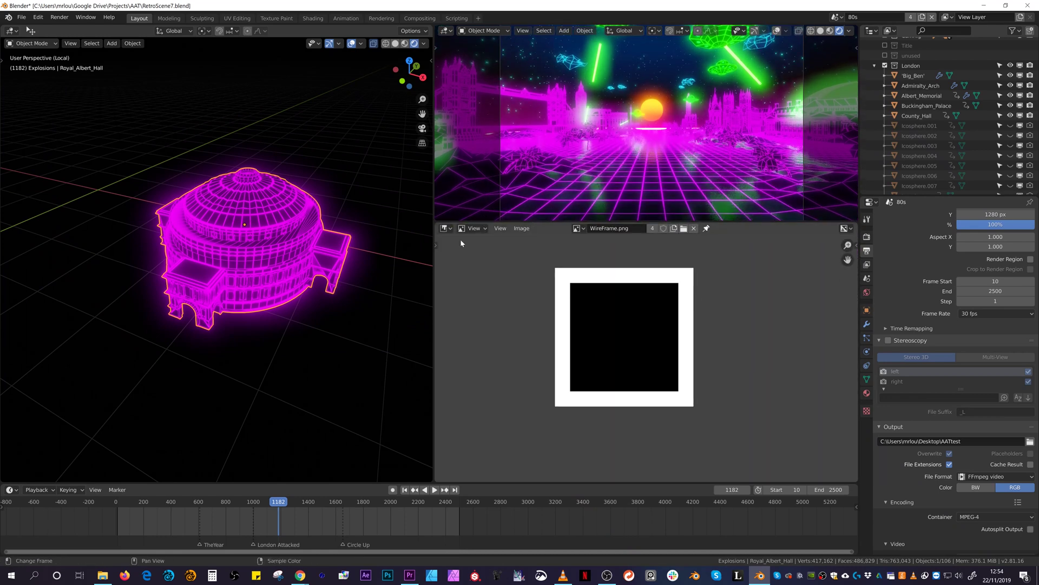
Open the Royal_Albert_Hall mesh in Edit Mode and display its UVs over WireFrame.png in the UV Editor.
middle_drag(234, 280, 247, 307)
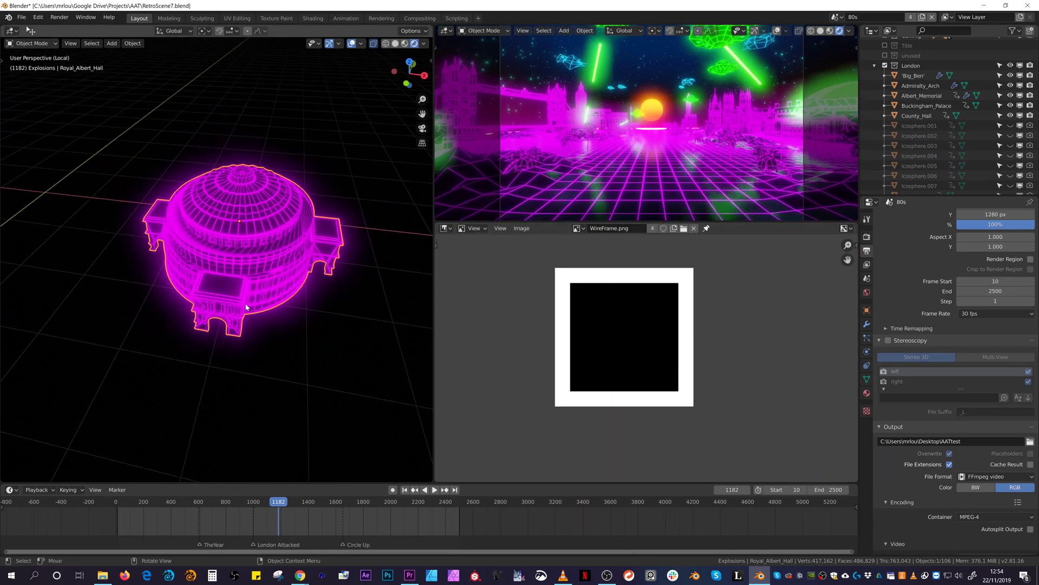
key(Tab)
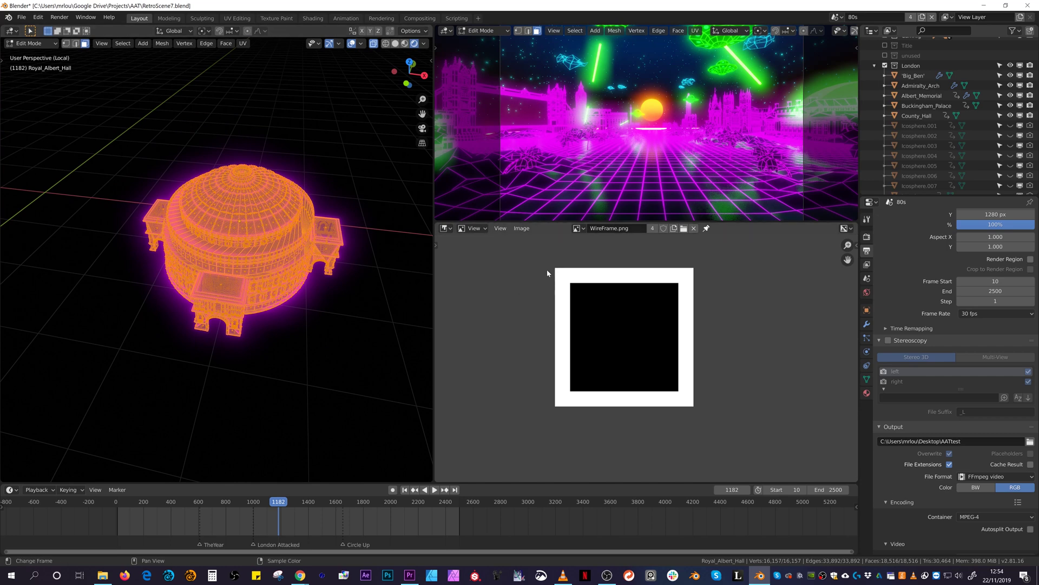
click(446, 228)
click(473, 289)
scroll(260, 285, up, 5)
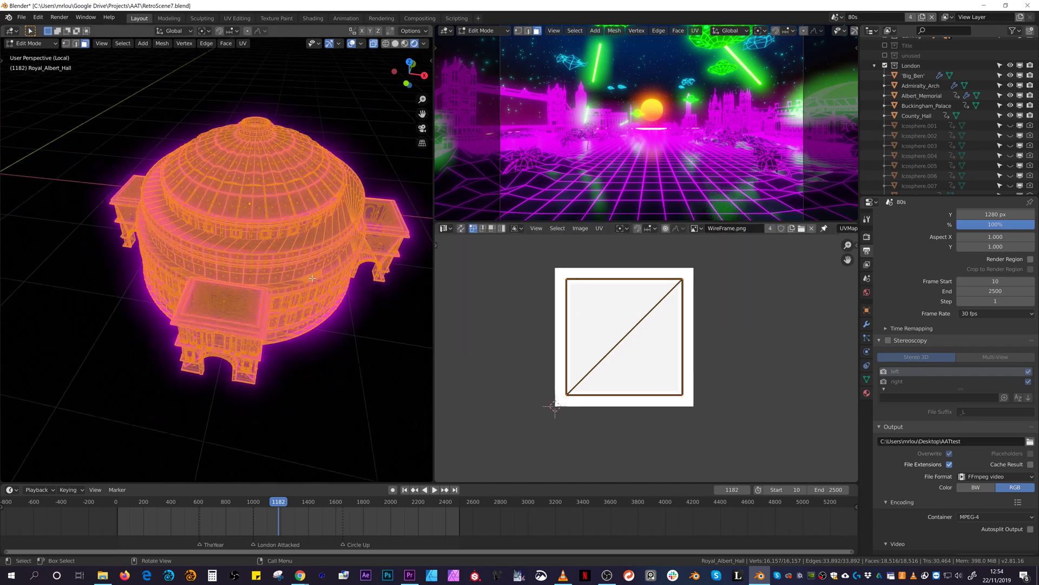
Hide the viewport overlays and scale the Royal_Albert_Hall UVs by about 0.99 to adjust its glowing wireframe lines.
middle_drag(330, 319, 383, 187)
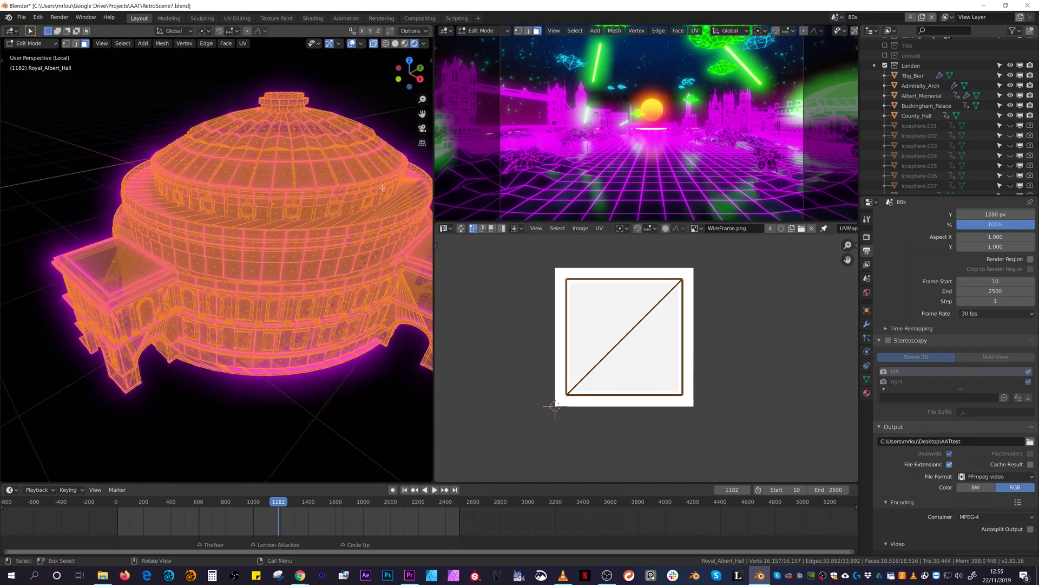
click(352, 43)
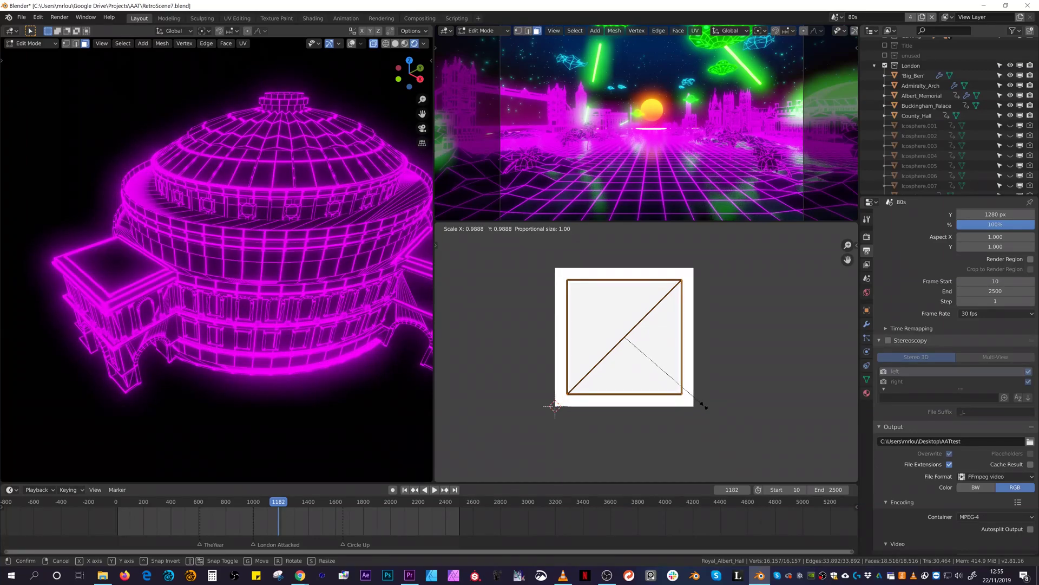
click(703, 405)
scroll(295, 309, down, 5)
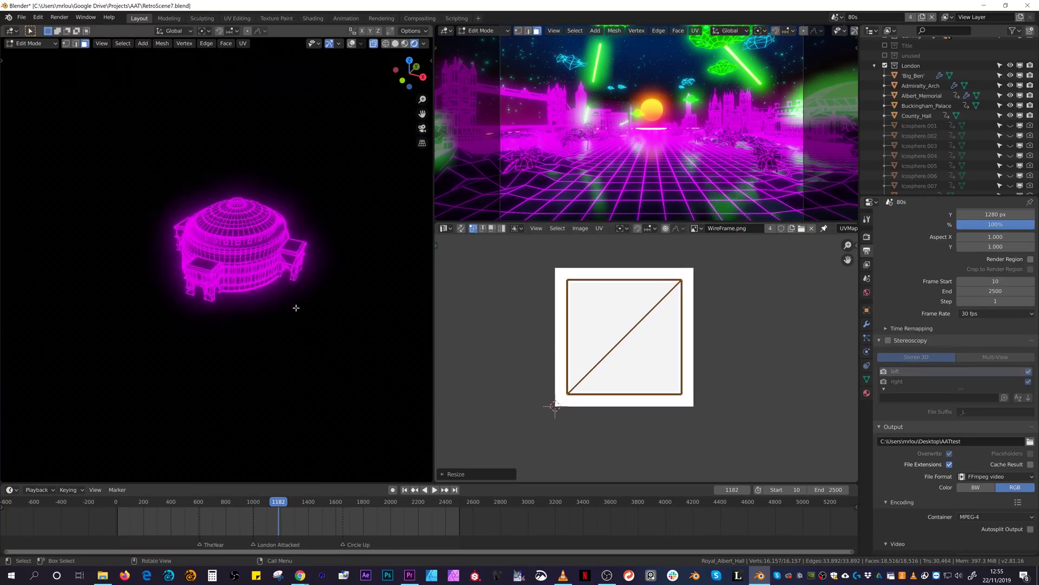
Return from local view to the full London scene and select the green Ship.005 saucer.
key(KP_Divide)
middle_drag(165, 294, 193, 292)
key(Tab)
click(194, 293)
key(Tab)
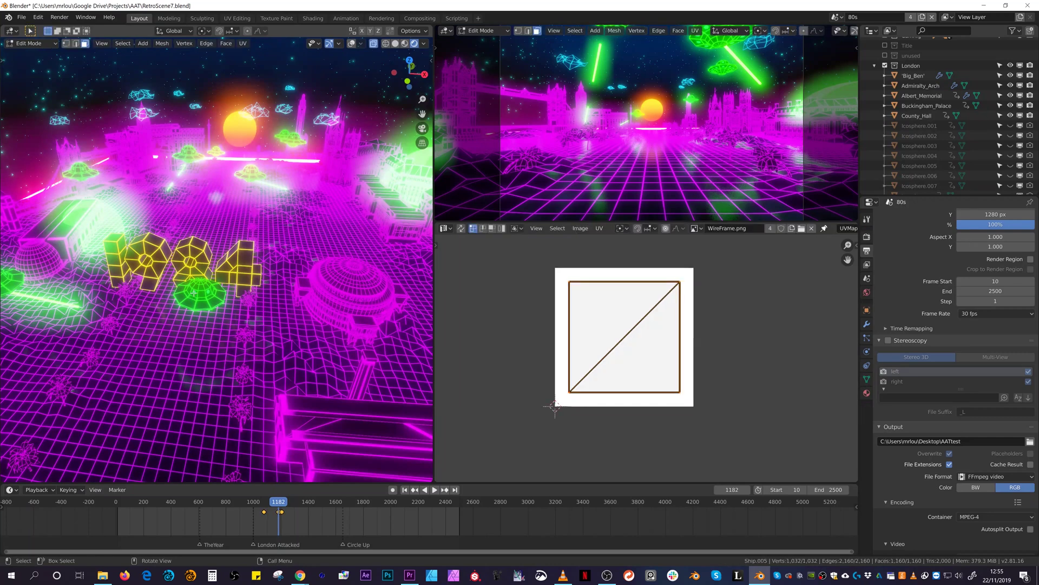
Isolate the Ship.005 saucer in local view and scale its UVs in Edit Mode.
key(Tab)
scroll(219, 306, up, 3)
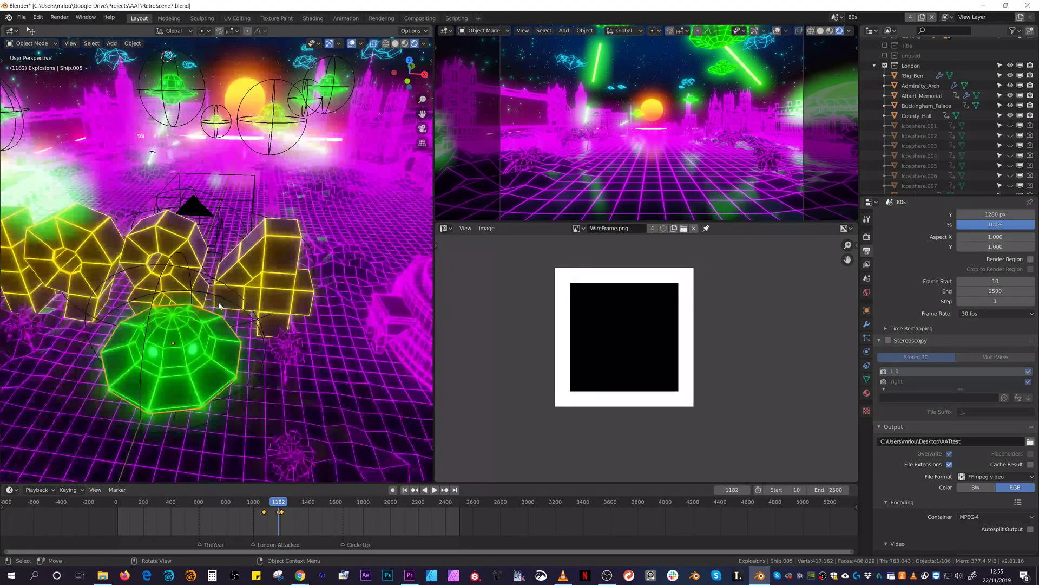
key(KP_Divide)
key(Tab)
scroll(635, 379, up, 1)
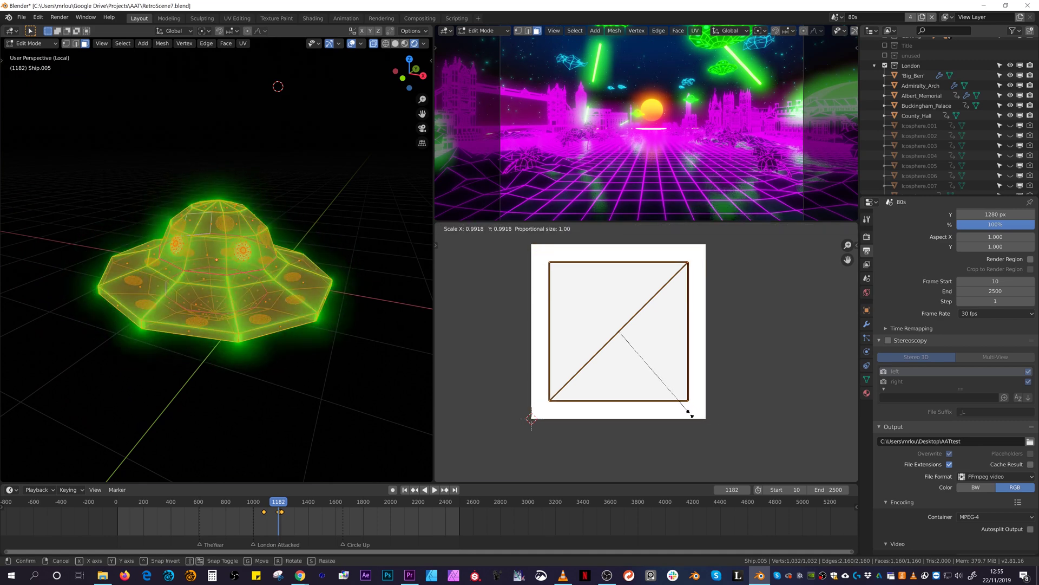
Replace the UV Editor with the Shader Editor showing the saucer's Material #1.001 nodes.
click(448, 229)
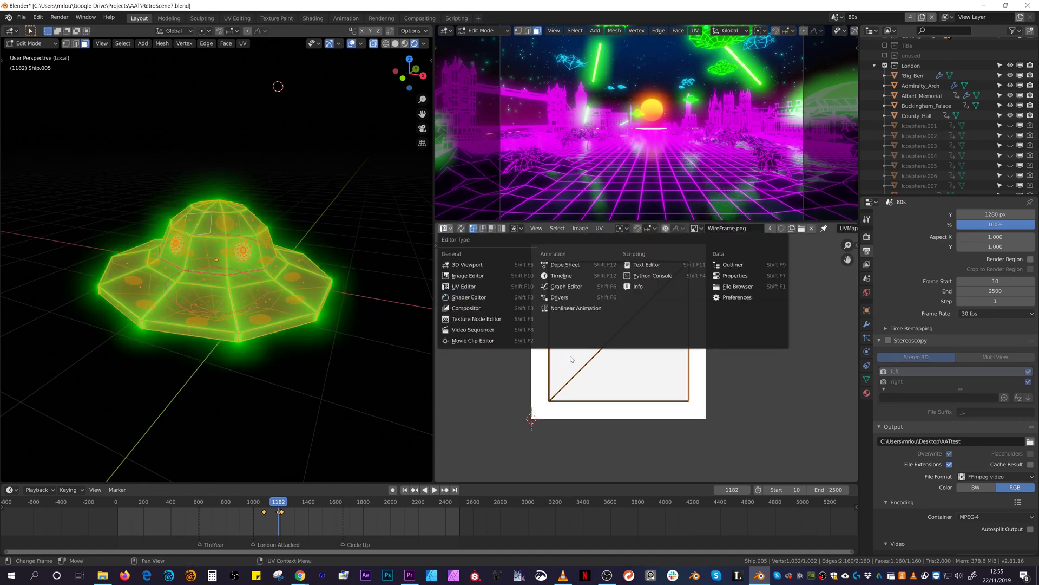
click(445, 229)
click(466, 296)
middle_drag(668, 323, 495, 323)
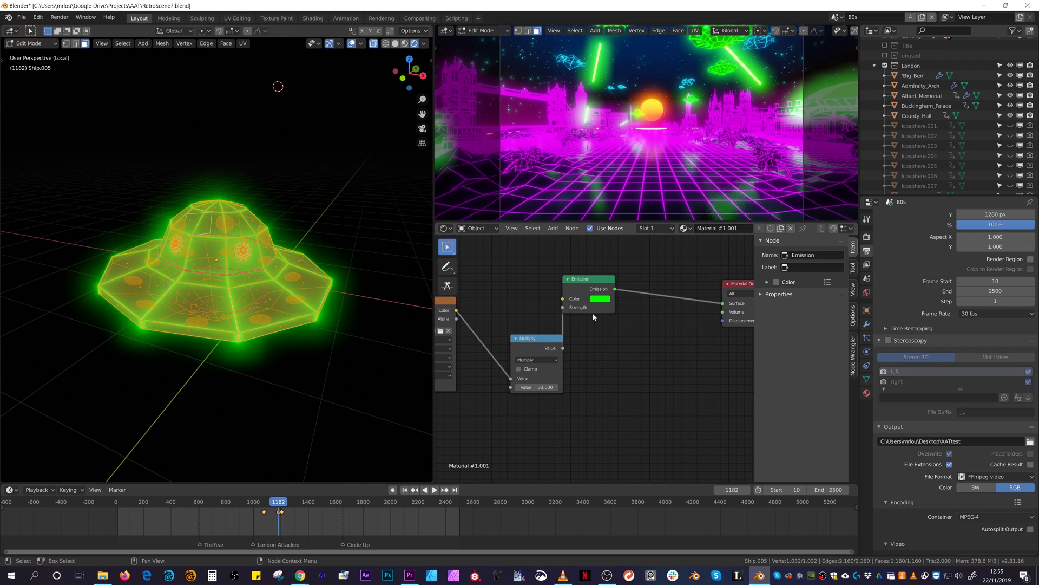
Move the Emission node farther from the Multiply node and hide the Shader Editor's sidebar.
ctrl+scroll(593, 313, down, 3)
ctrl+scroll(551, 319, down, 4)
ctrl+scroll(557, 359, up, 12)
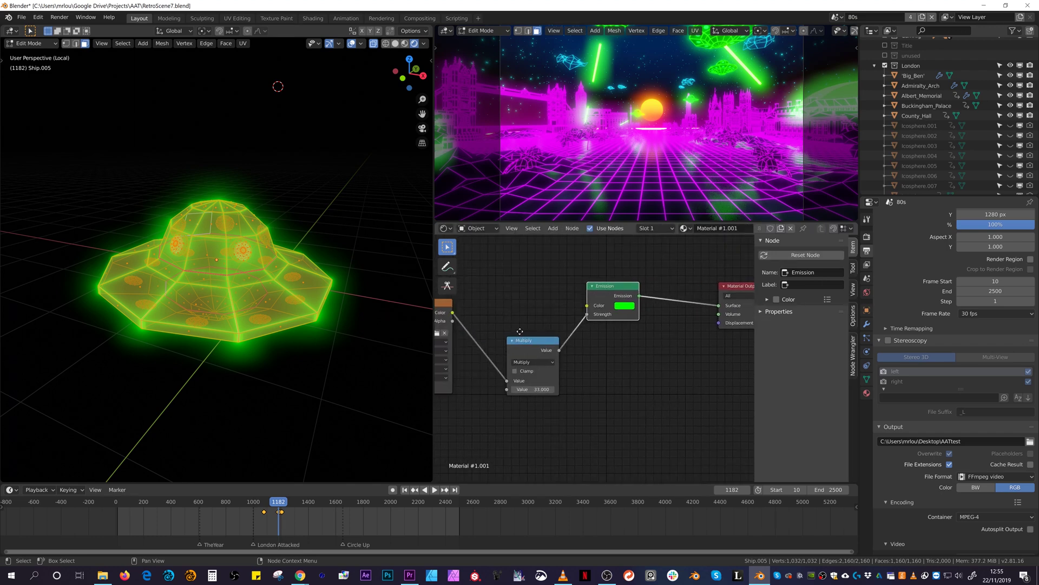
middle_drag(672, 346, 612, 348)
scroll(618, 314, up, 2)
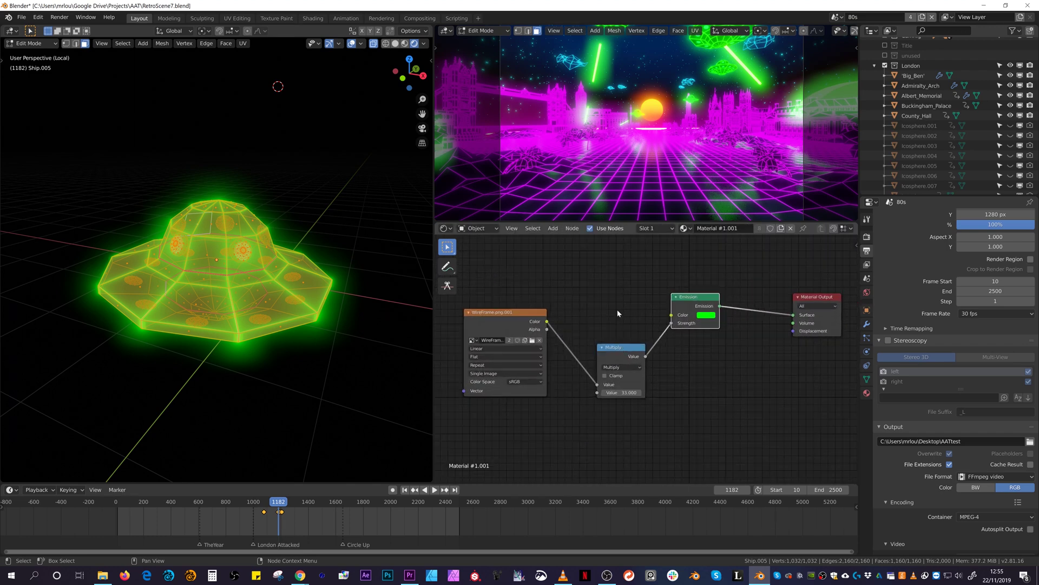
Leave the saucer's local view and play the 80s scene from an earlier frame in a full-screen viewport.
key(slash)
drag(280, 503, 217, 503)
key(space)
key(ctrl+alt+space)
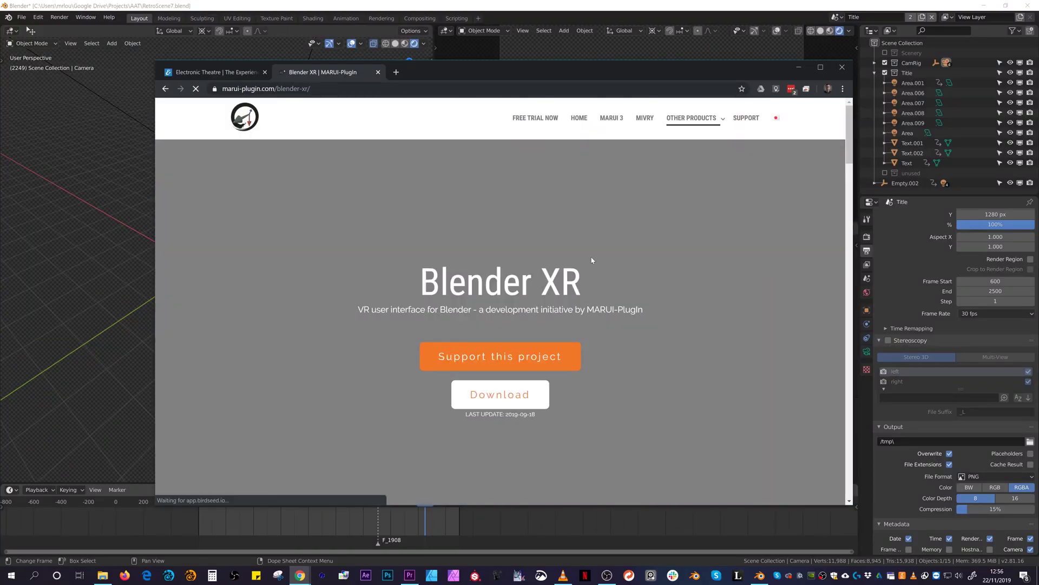
Look over the Blender XR page on the MARUI-PlugIn website and minimize the browser.
scroll(668, 313, down, 9)
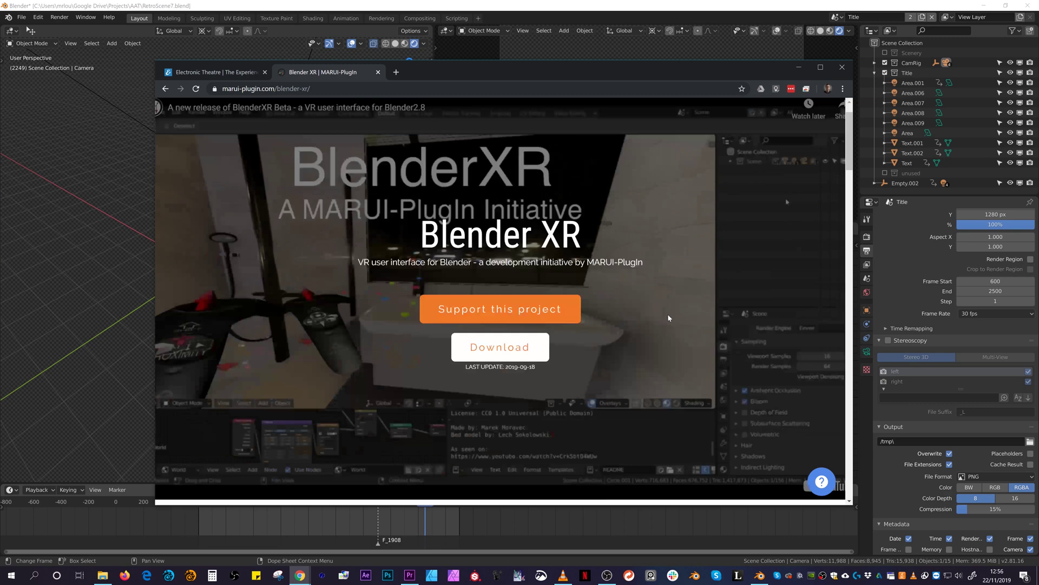
scroll(670, 317, up, 8)
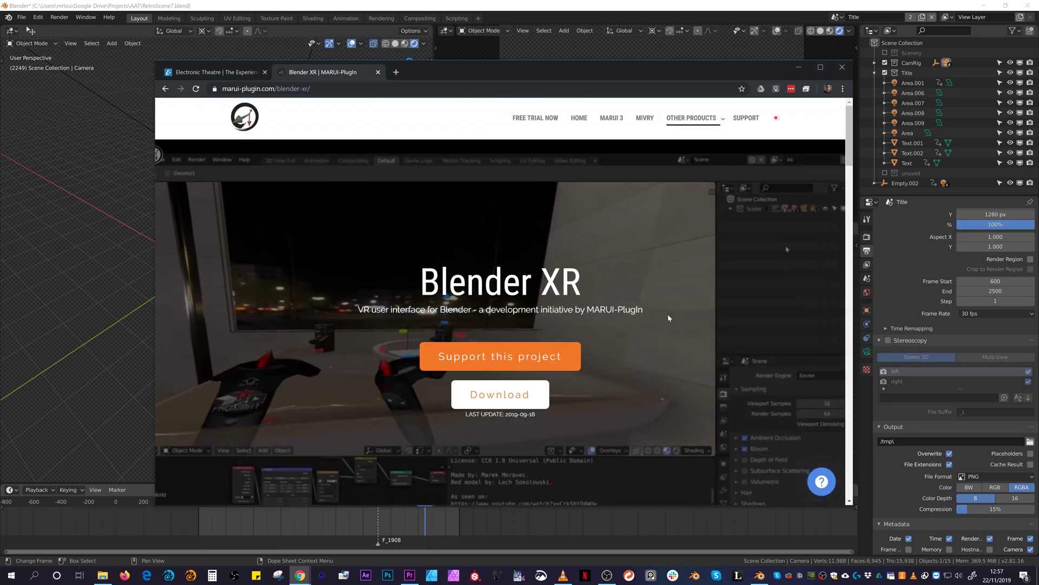
scroll(670, 317, down, 4)
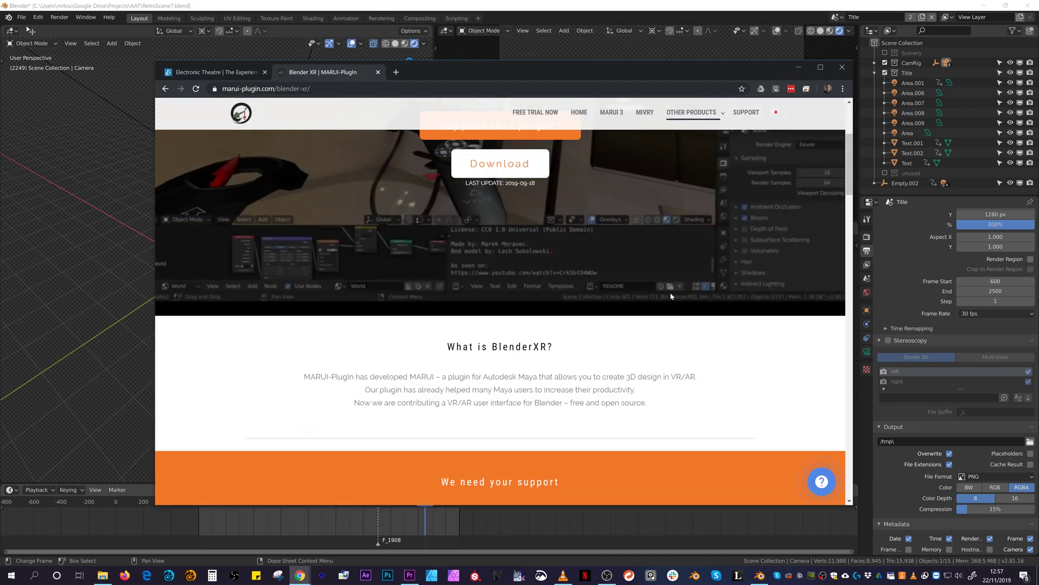
scroll(672, 303, up, 2)
scroll(671, 292, up, 2)
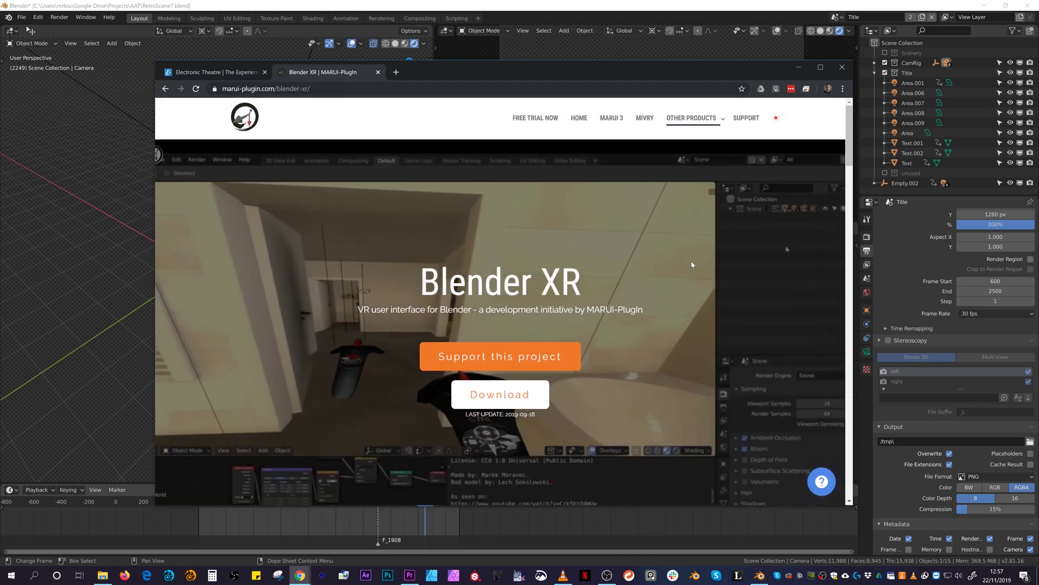
click(797, 68)
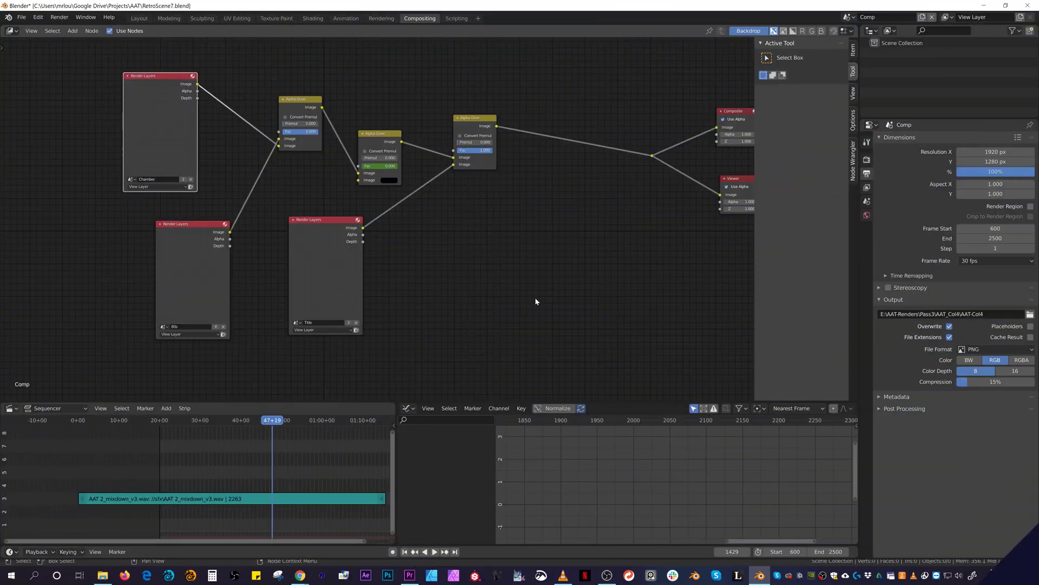
Switch from the Comp scene to the Chamber scene and open it in the Layout workspace.
click(847, 17)
click(857, 43)
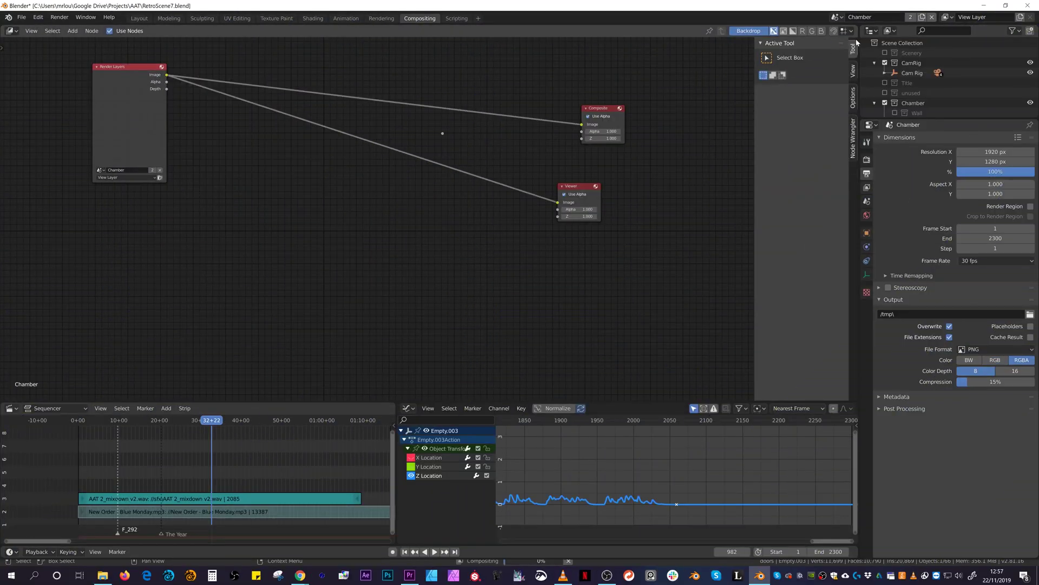
click(140, 18)
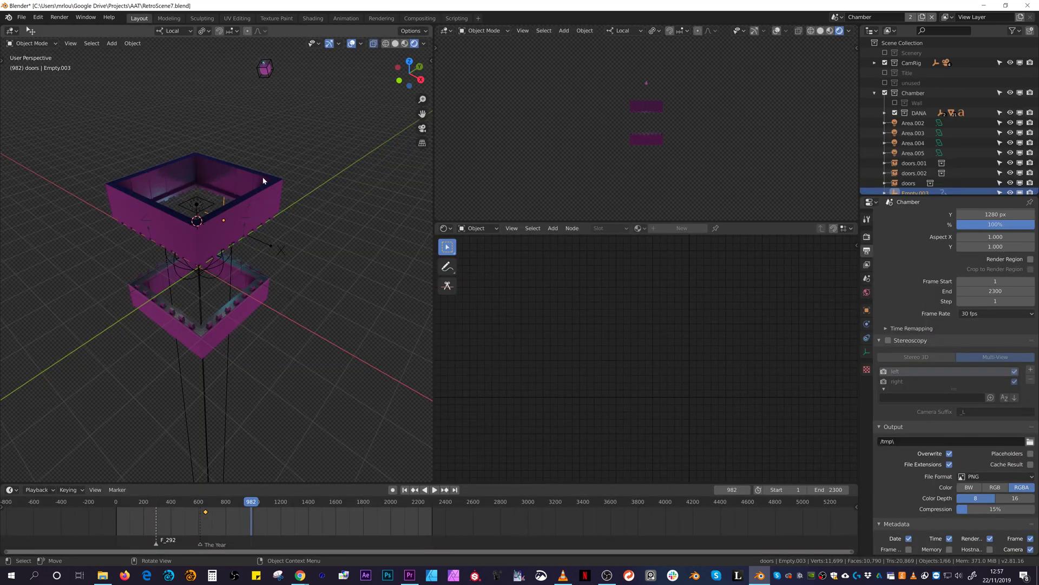
Move the Chamber scene to frame 378 and look inside the chamber at DANA.
click(168, 503)
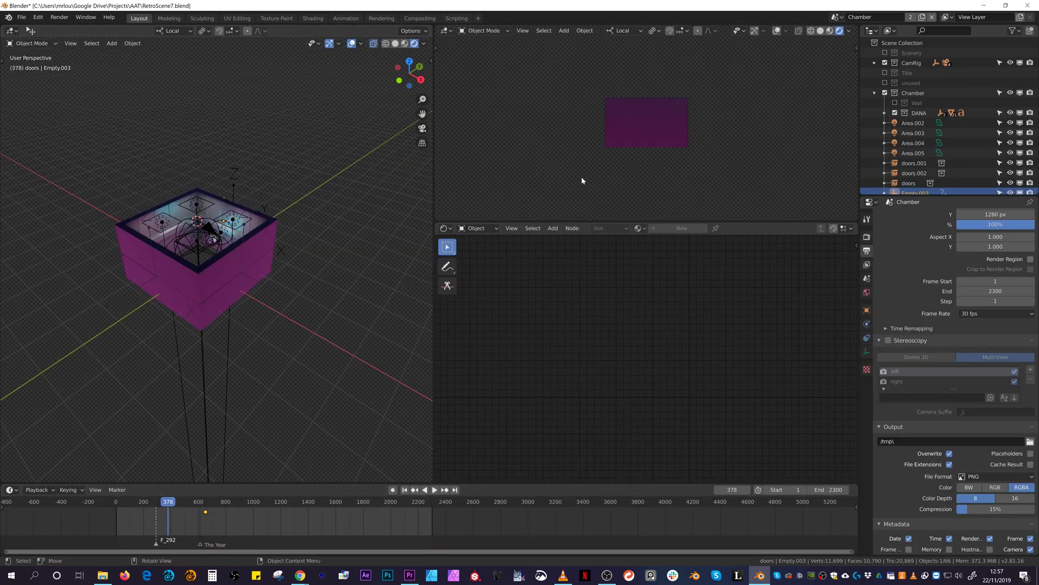
key(KP_0)
scroll(209, 284, up, 7)
scroll(233, 294, up, 5)
middle_drag(220, 301, 271, 275)
Scrub to frame 518 and inspect the Displace modifier and shape keys of the electric arc between DANA's antennas.
drag(167, 506, 185, 504)
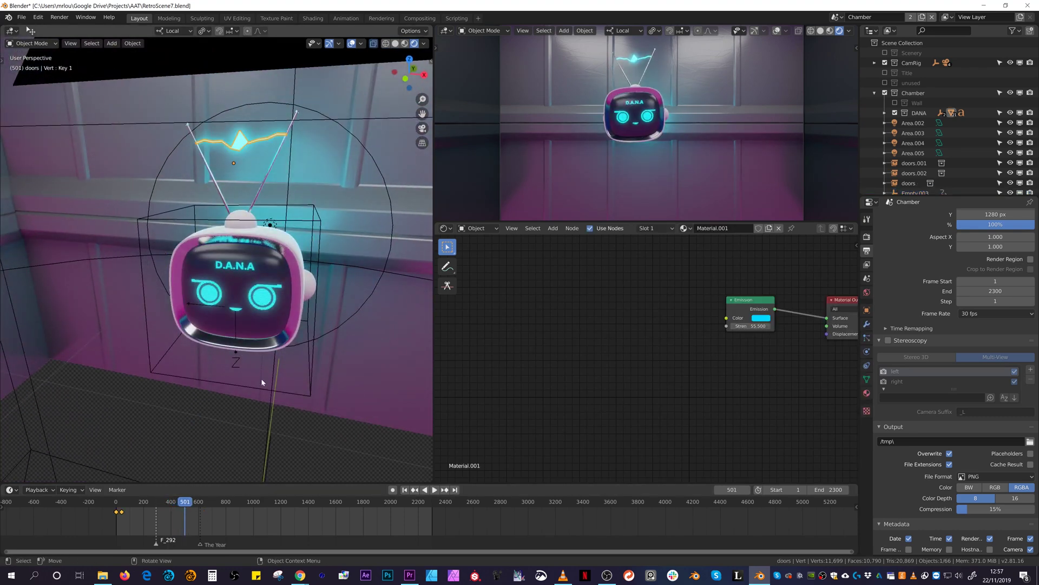
drag(185, 502, 195, 502)
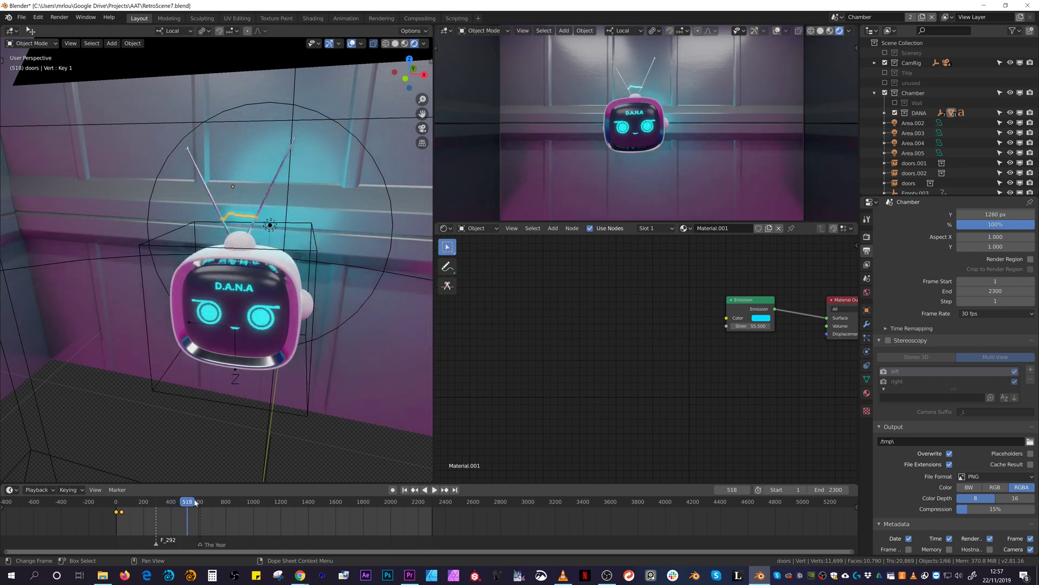
click(867, 324)
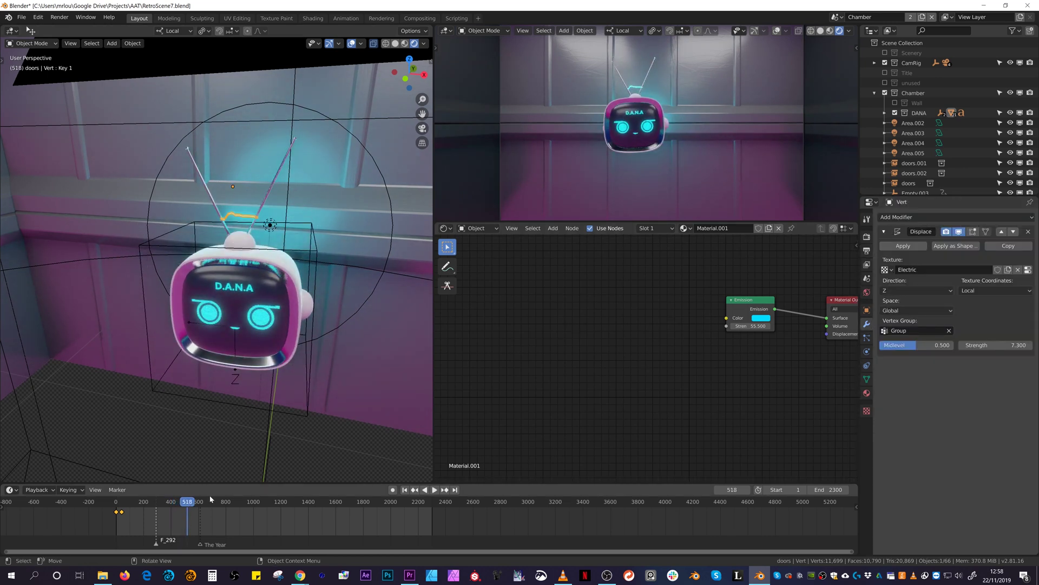
click(866, 380)
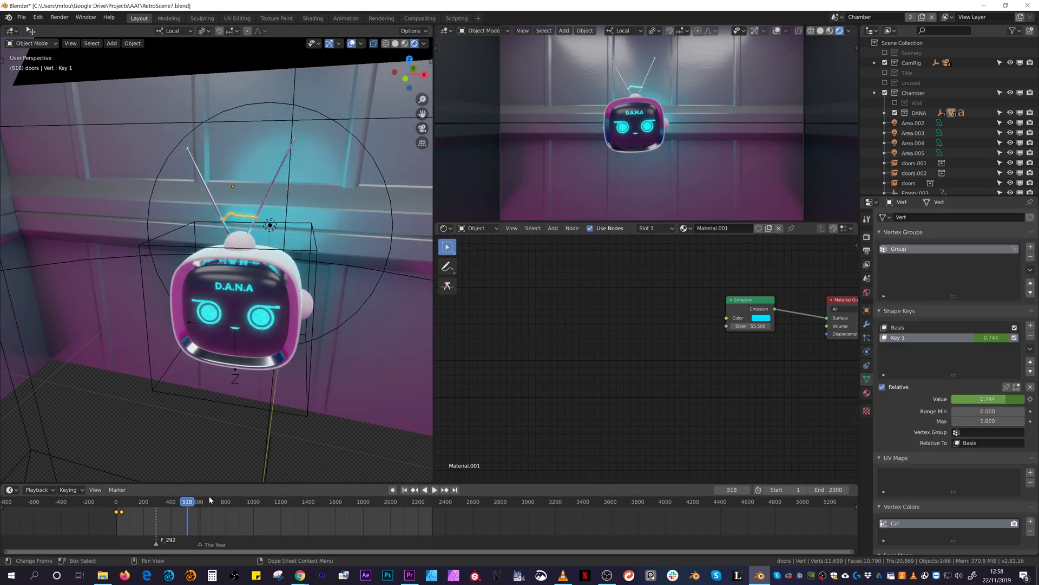
Play the Chamber animation from frame 520 to 693 and examine DANA's electric arc from another angle.
mouse_move(186, 504)
mouse_down()
mouse_move(199, 512)
mouse_move(183, 503)
mouse_up()
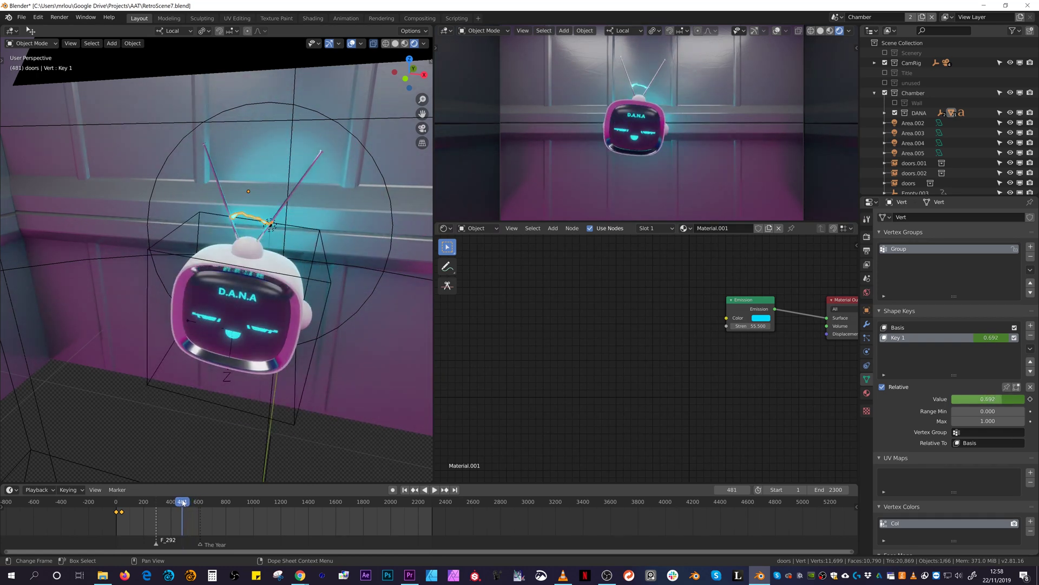
key(space)
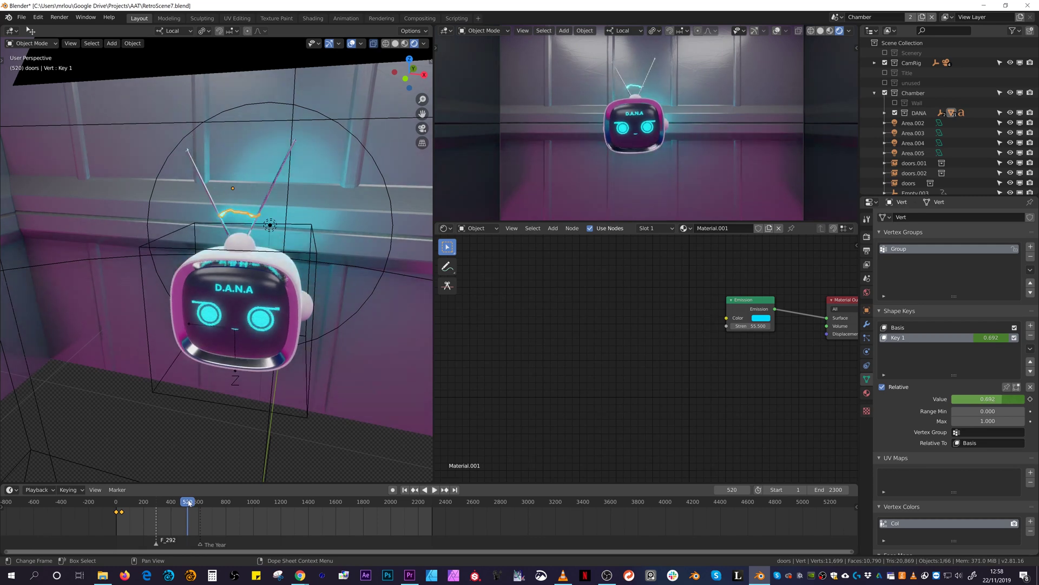
middle_drag(341, 323, 348, 307)
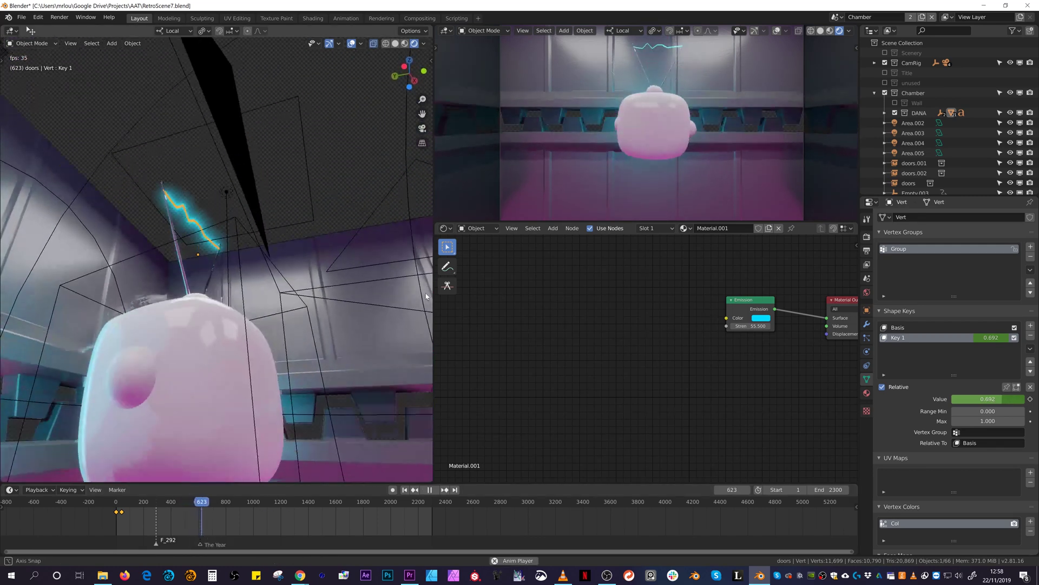
key(space)
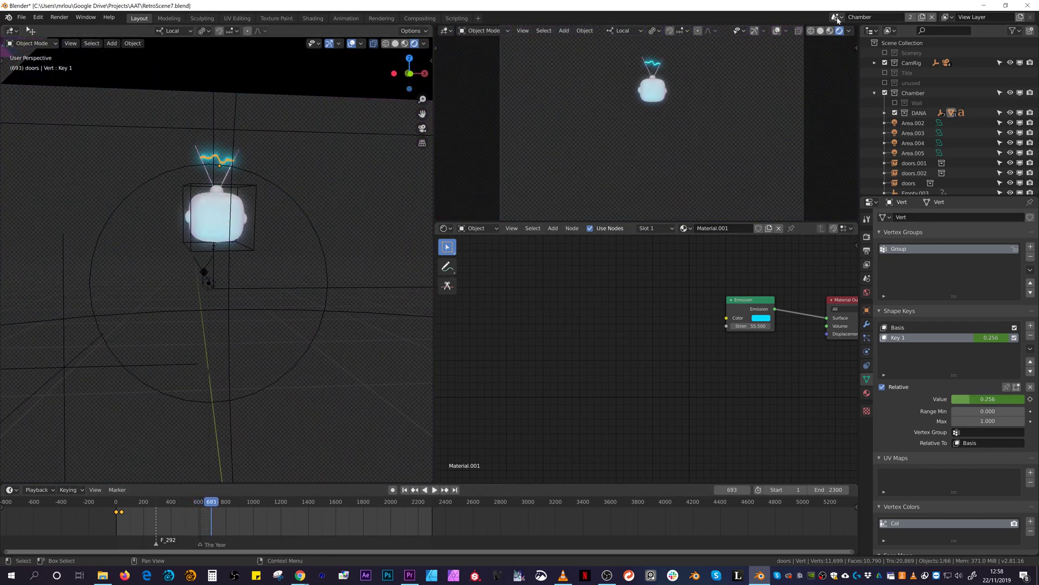
Enable Simplify in the Chamber scene's render settings and preview DANA's animation from frame 422 to 461.
click(866, 237)
scroll(894, 465, down, 10)
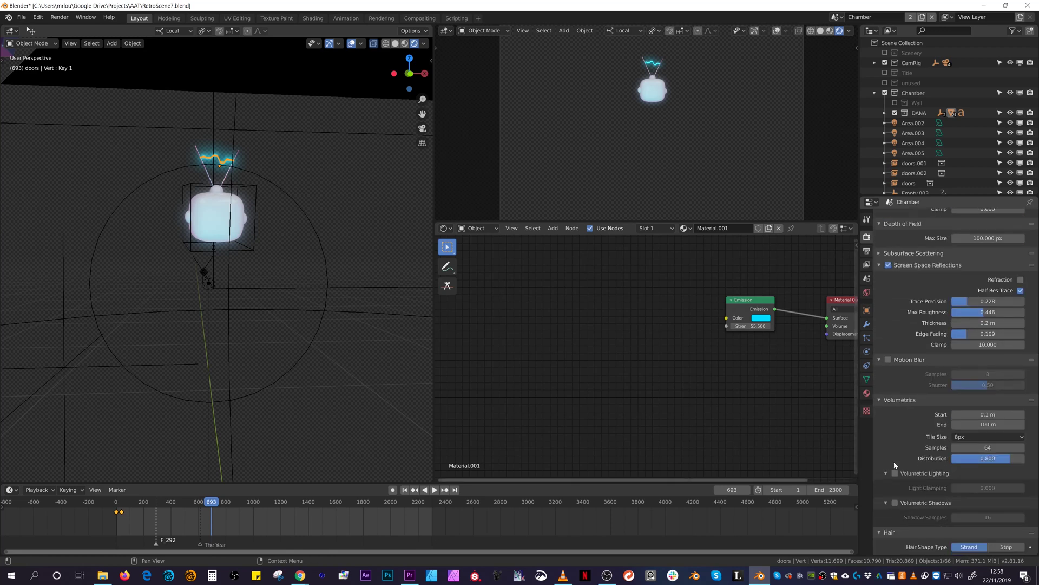
scroll(894, 465, down, 8)
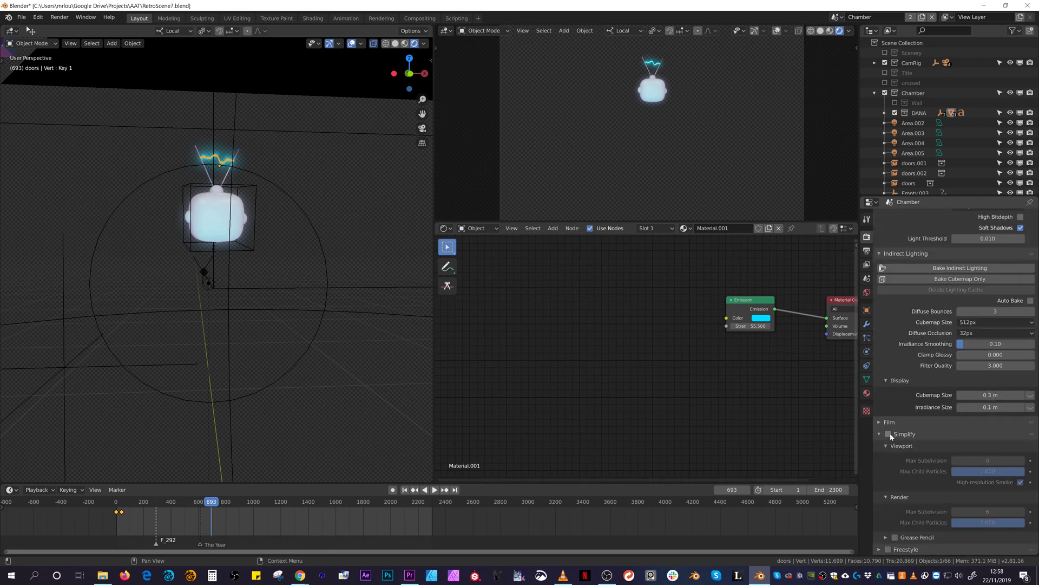
drag(217, 499, 173, 502)
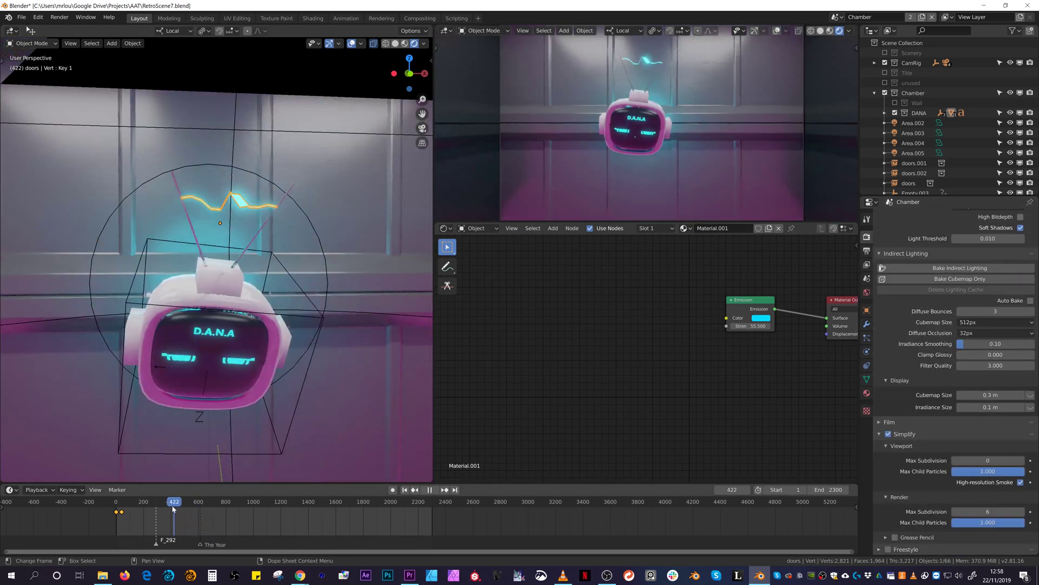
key(space)
Switch from the Chamber scene to the 80s scene.
click(836, 17)
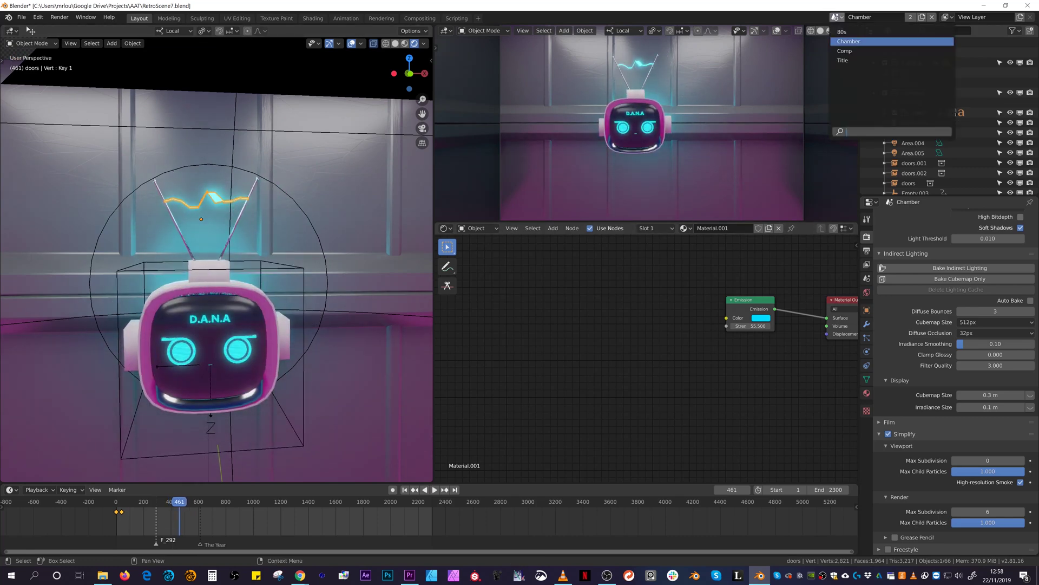
key(Return)
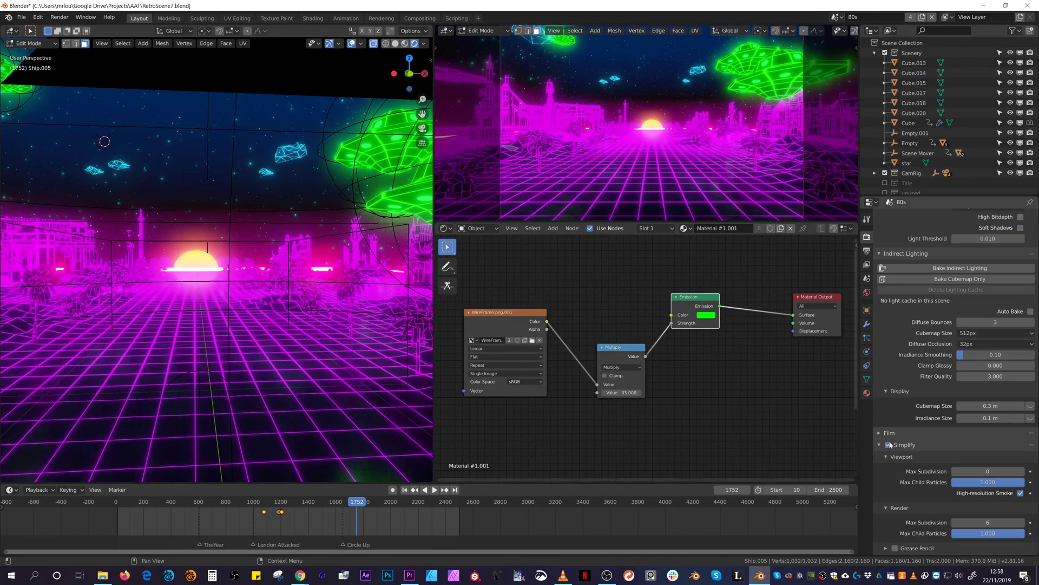
Play the 80s scene animation from frame 857 to 1094 and inspect the neon 1984 set from a wider angle.
click(235, 505)
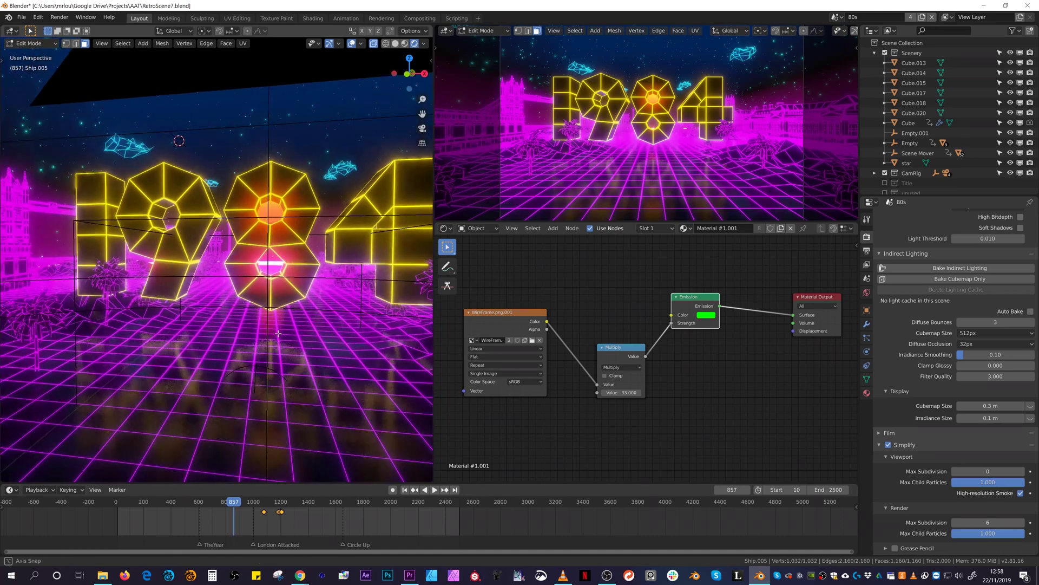
key(space)
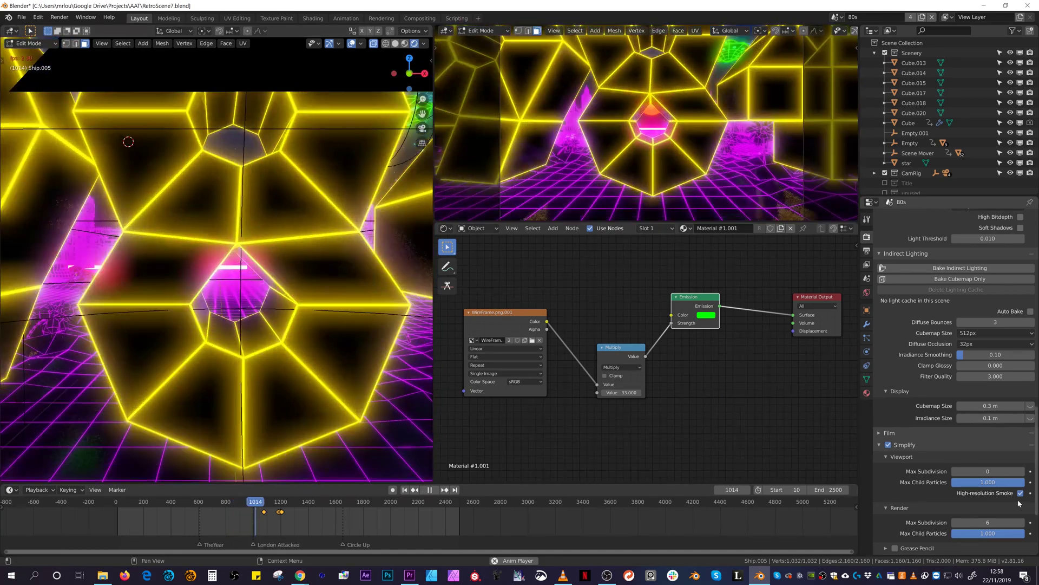
key(space)
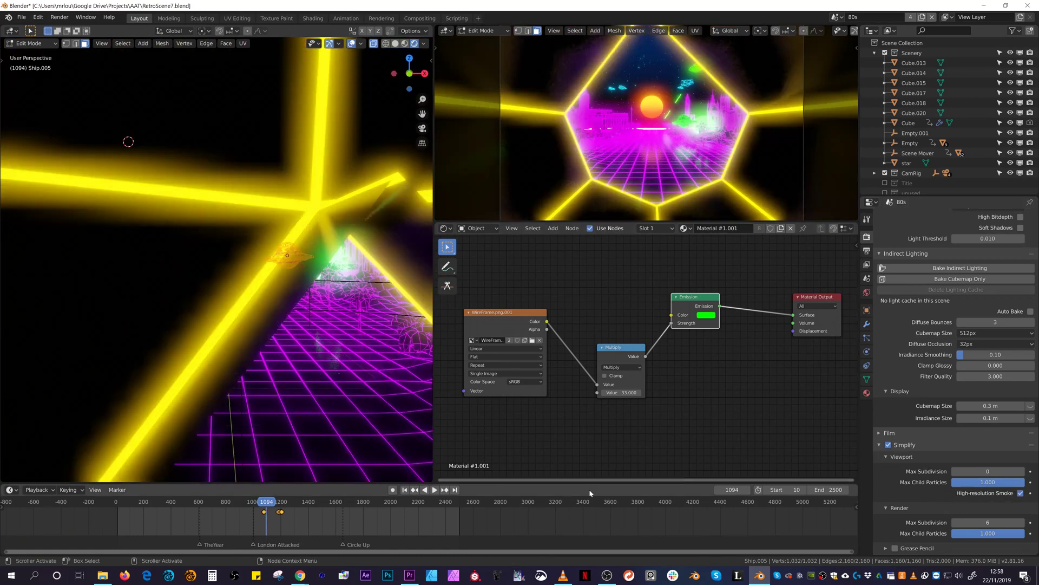
middle_drag(318, 355, 376, 361)
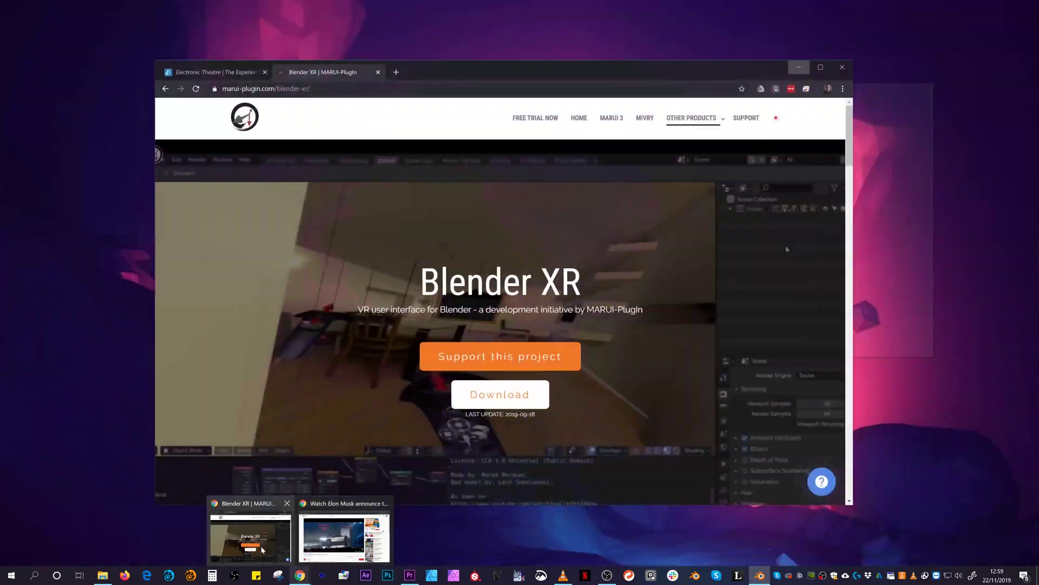
Switch to Chrome and read the Blender Artists thread "Eevee and multiple graphics cards" for how to choose Blender's OpenGL GPU.
click(250, 533)
click(440, 72)
middle_click(603, 243)
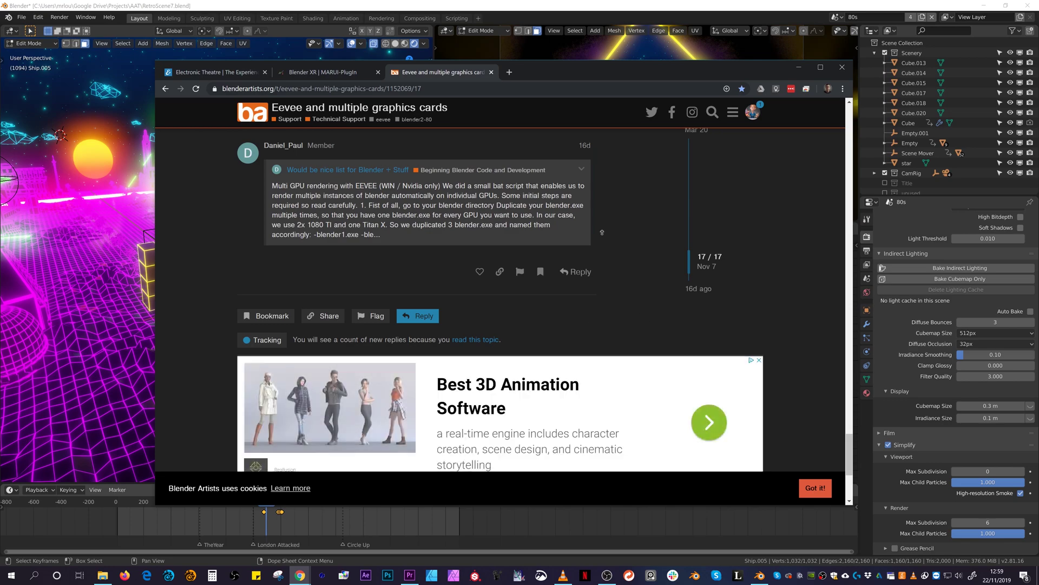
scroll(602, 233, up, 20)
scroll(529, 341, down, 7)
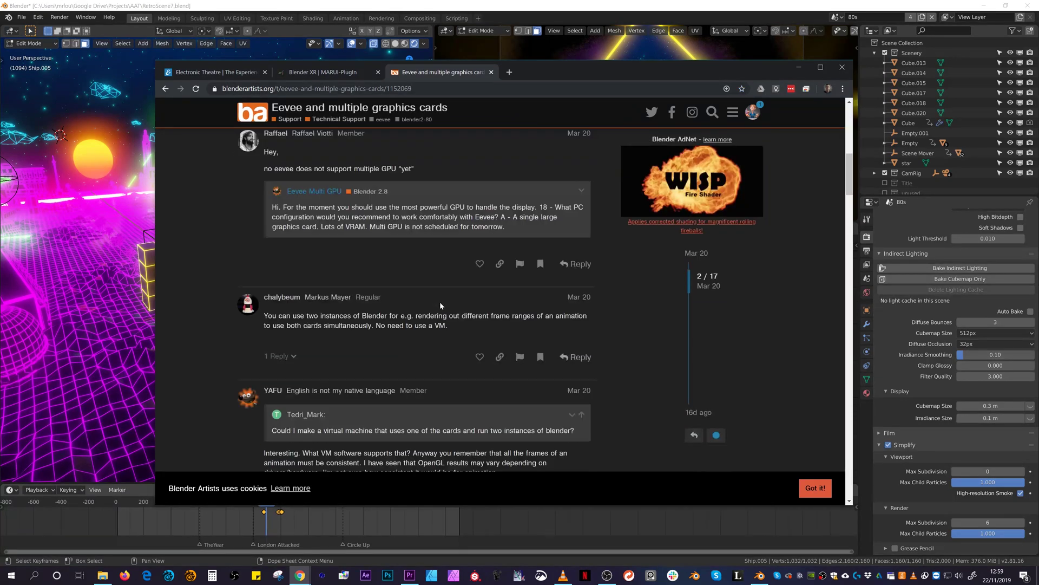
scroll(441, 306, down, 15)
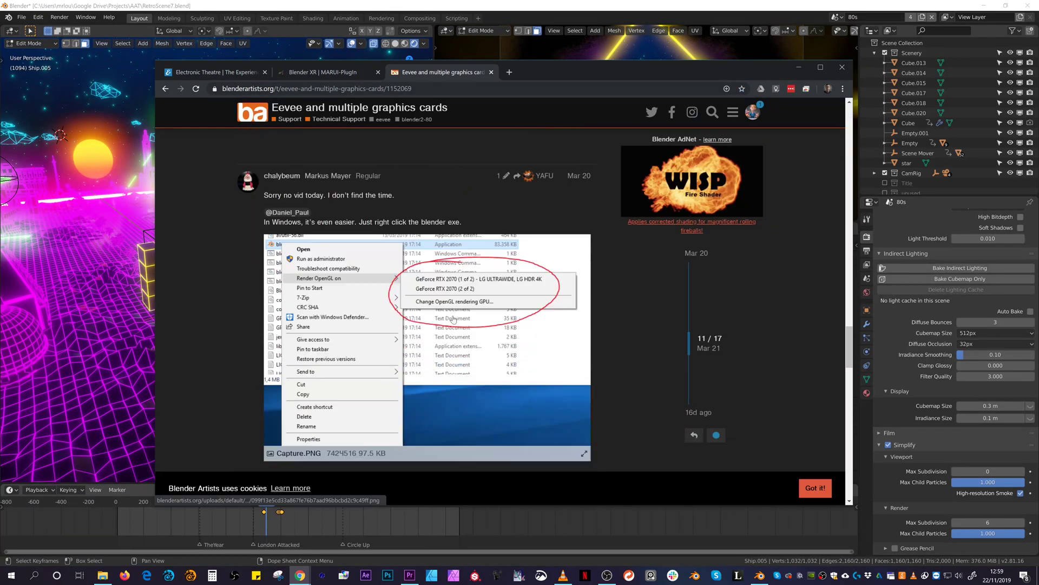
scroll(347, 335, down, 10)
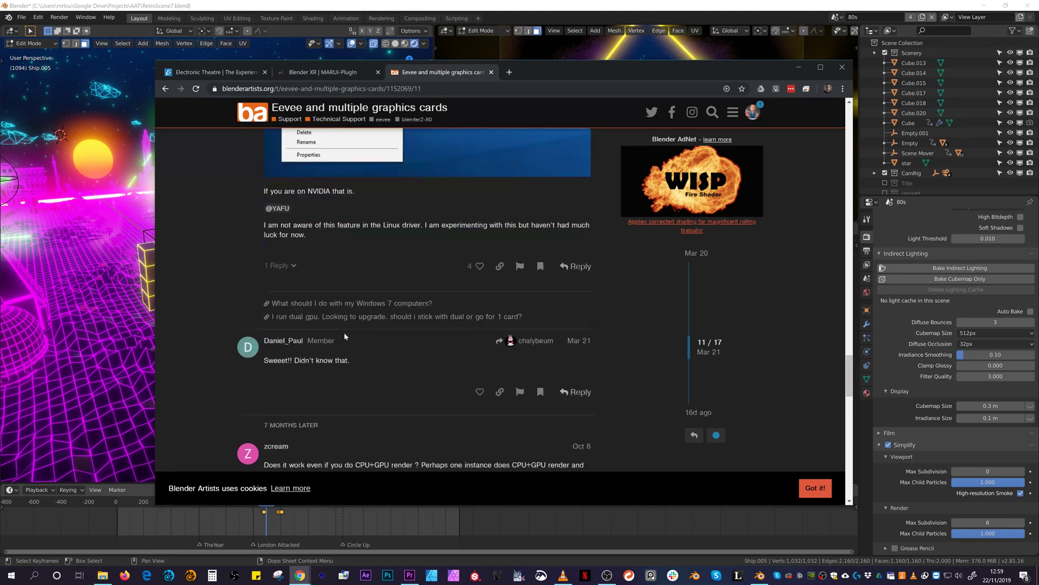
scroll(345, 341, down, 4)
scroll(345, 341, up, 10)
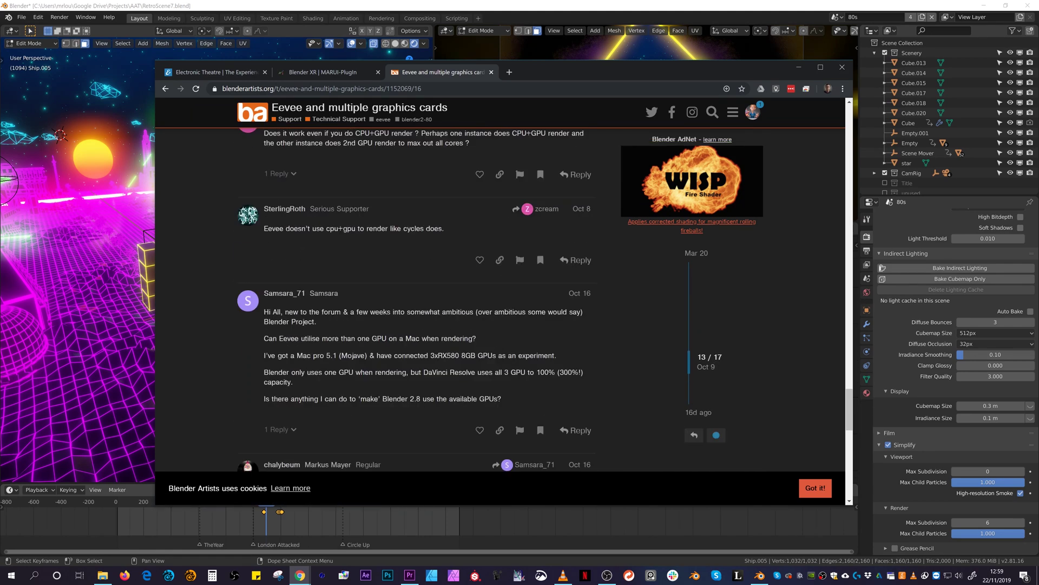
Open the Blender shortcut's file location and show the Render OpenGL on choices for blender.exe.
right_click(765, 573)
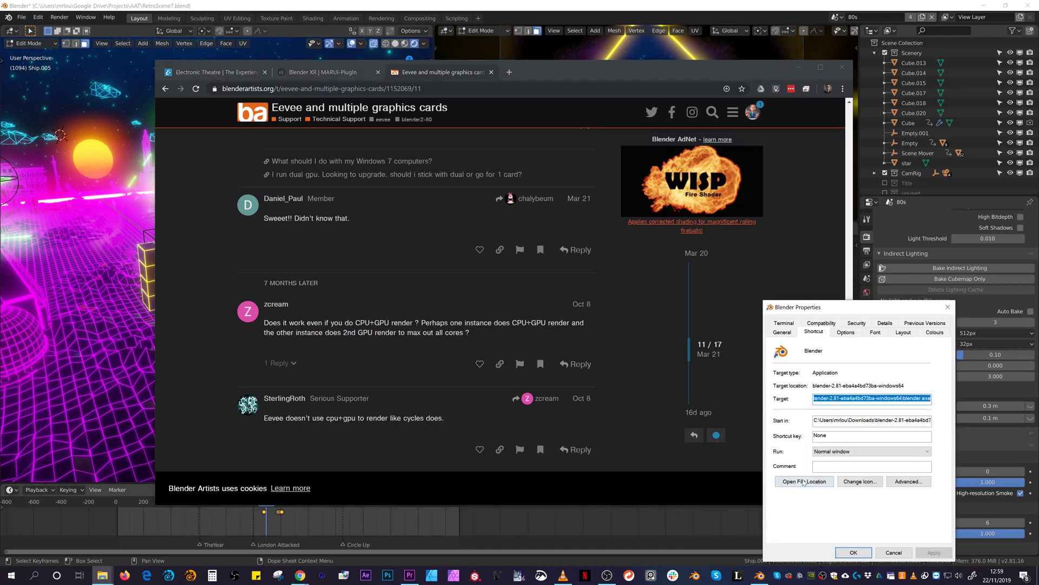
click(805, 481)
right_click(534, 353)
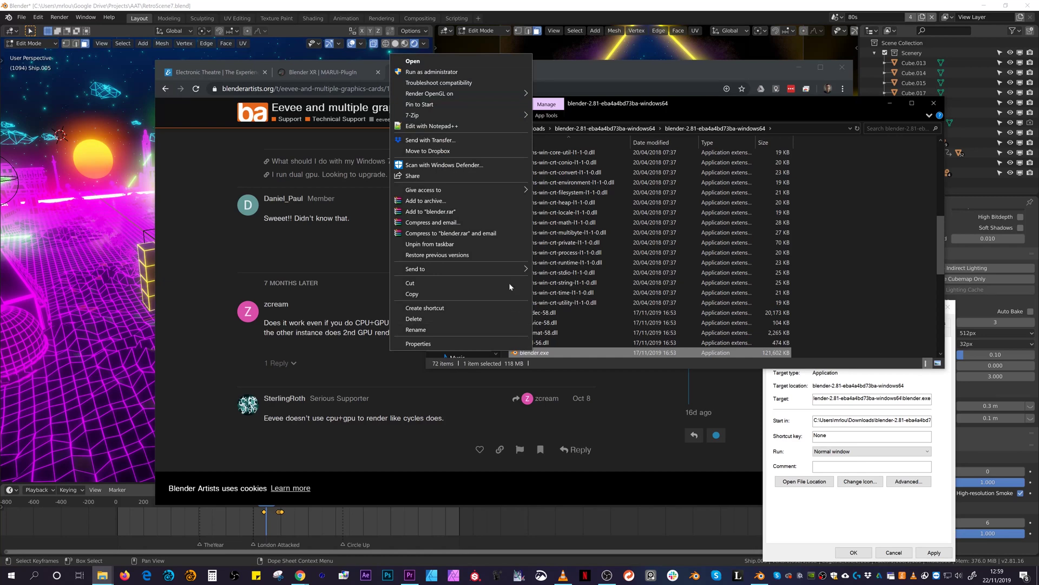
mouse_move(482, 93)
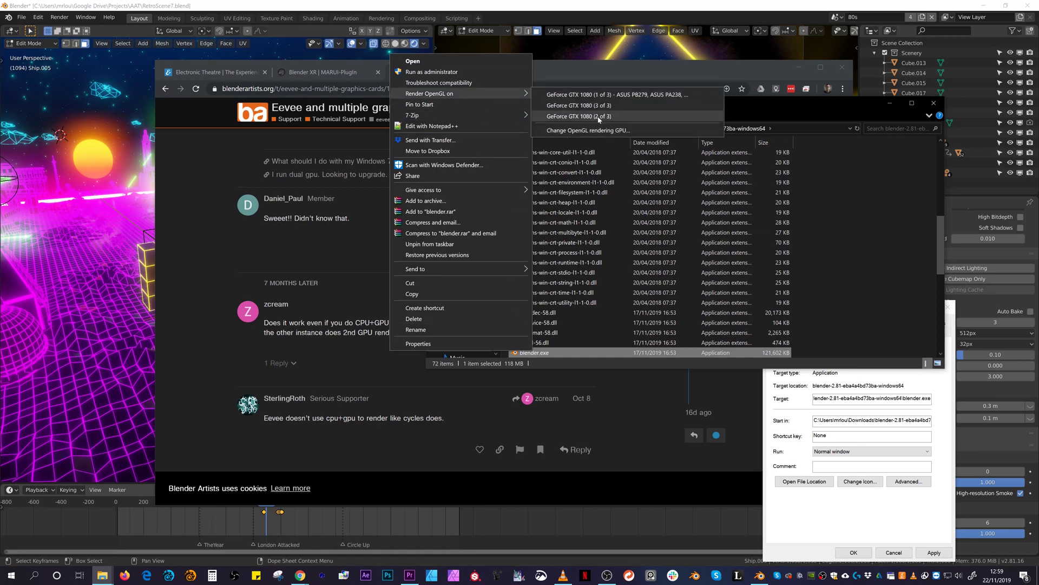